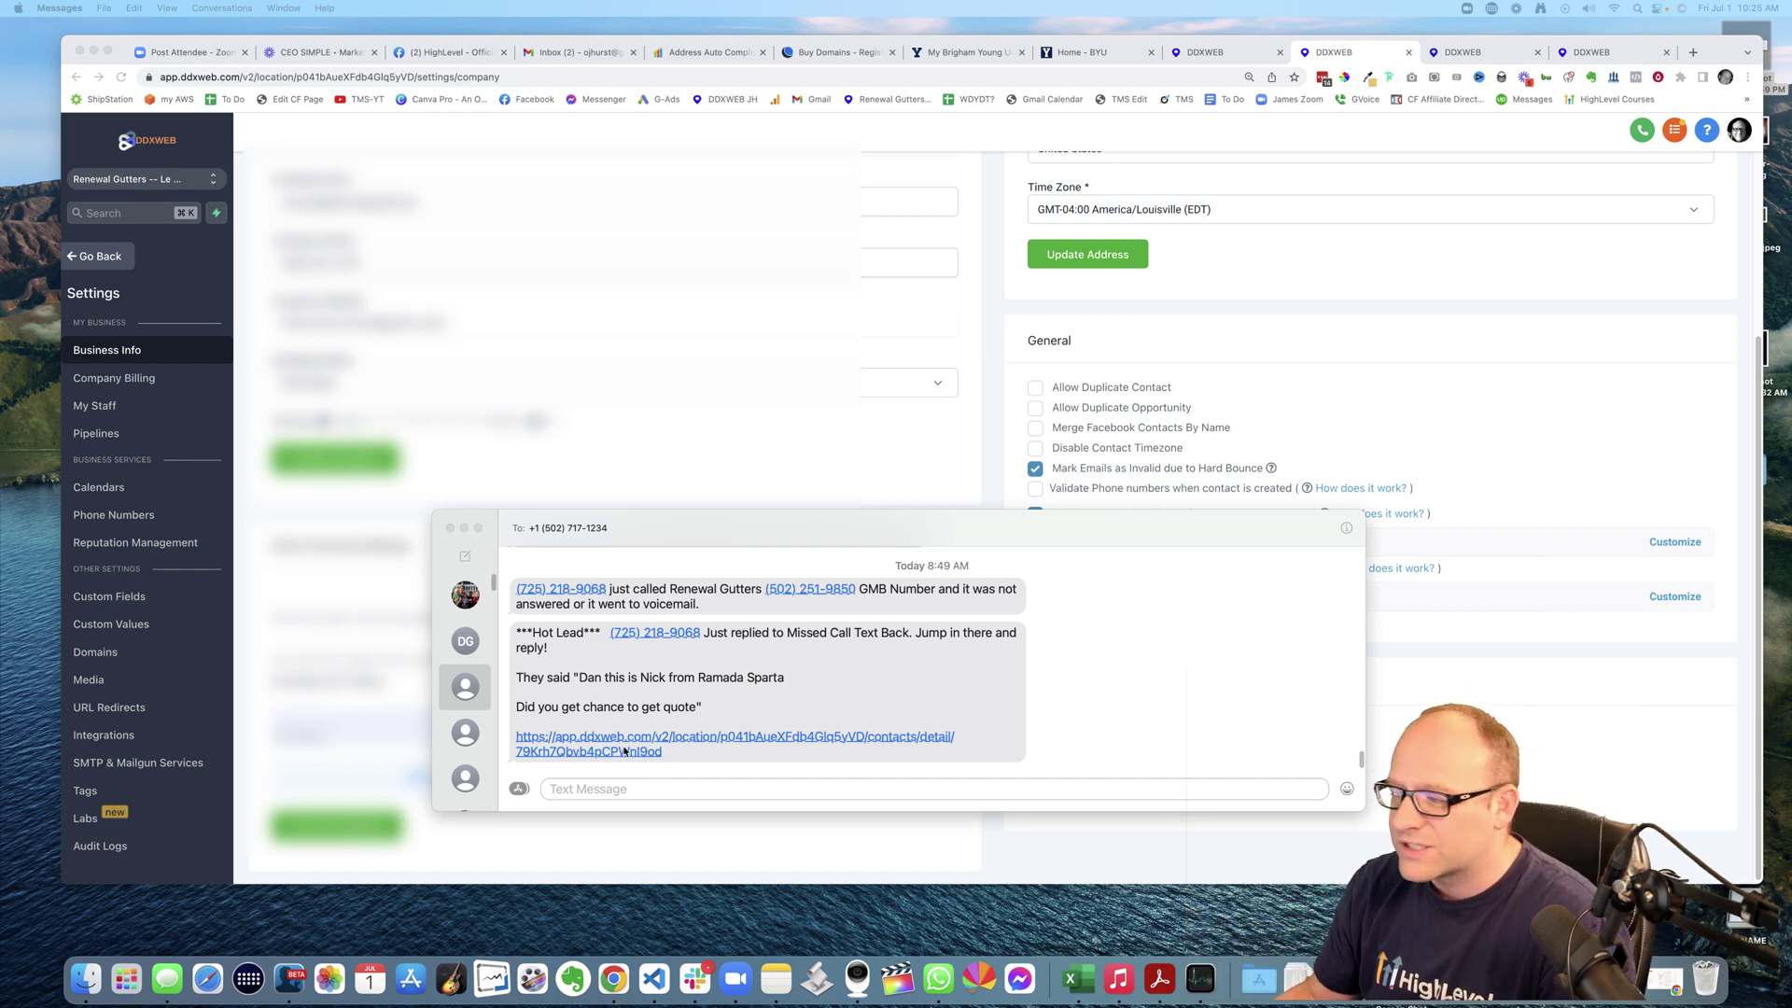
Step: In Business Info, tick 'Enable missed call text back' to view its default message, then untick it
{"action": "left_click", "coordinate": [680, 507]}
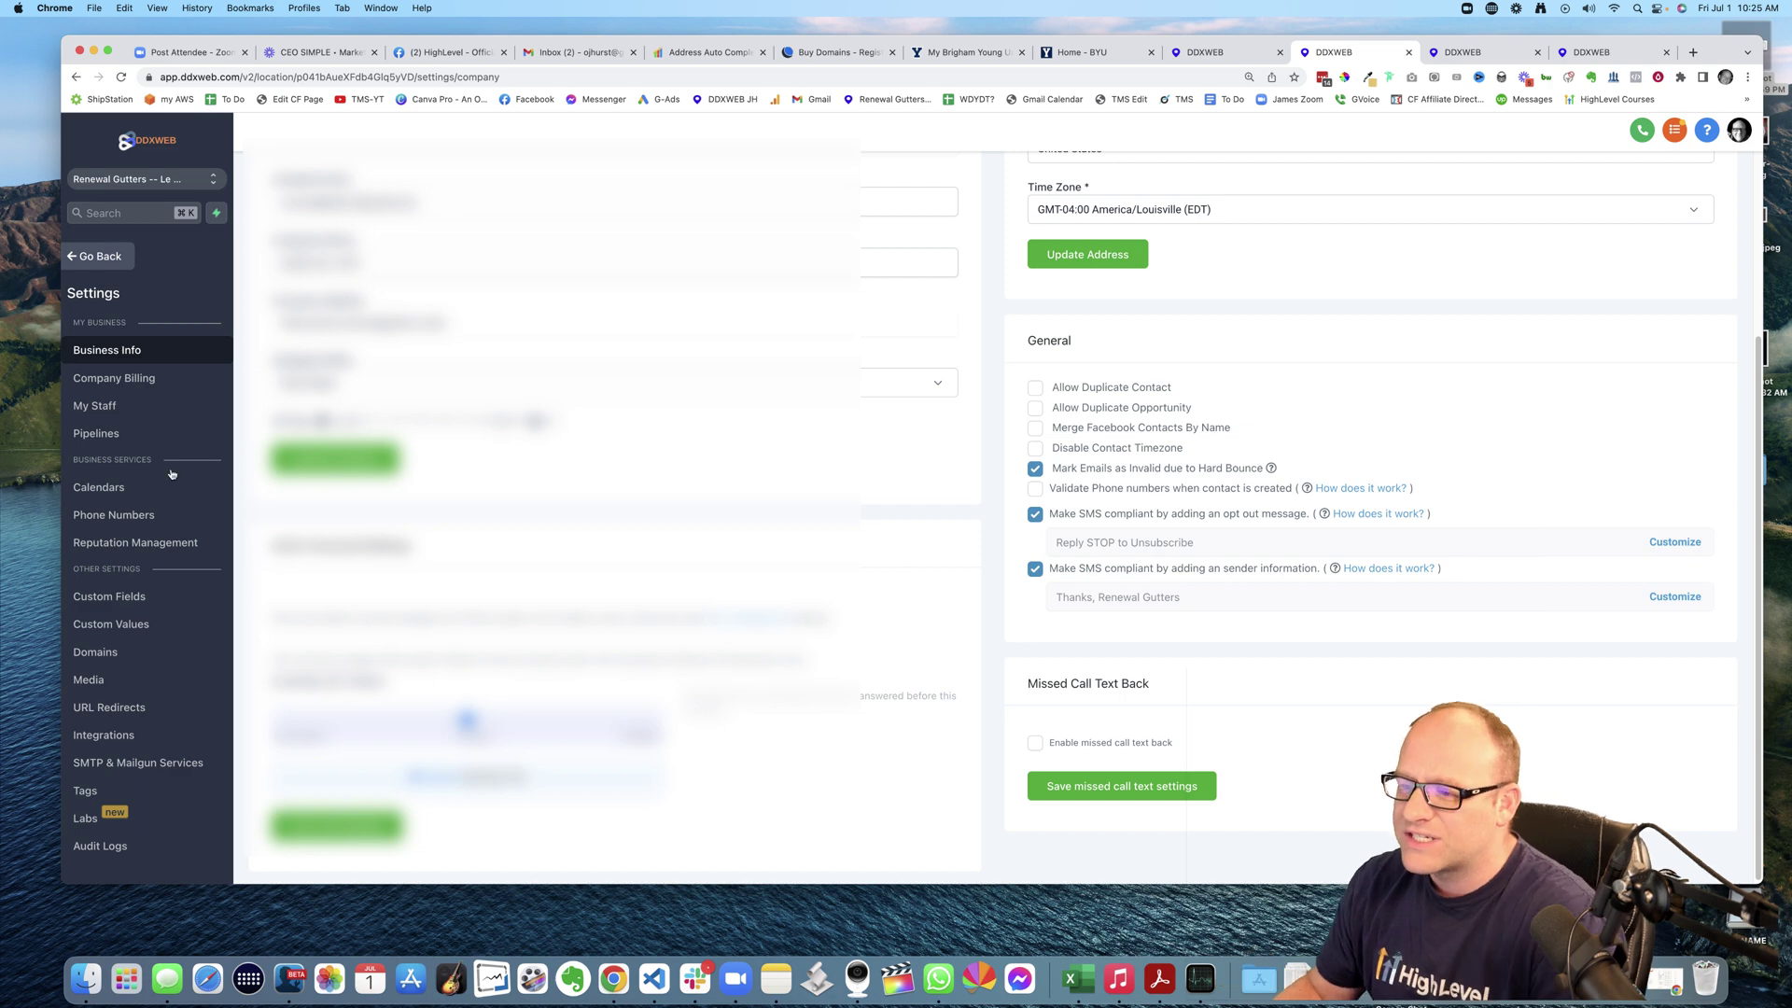
{"action": "scroll", "coordinate": [1333, 427], "scroll_direction": "down", "scroll_amount": 1}
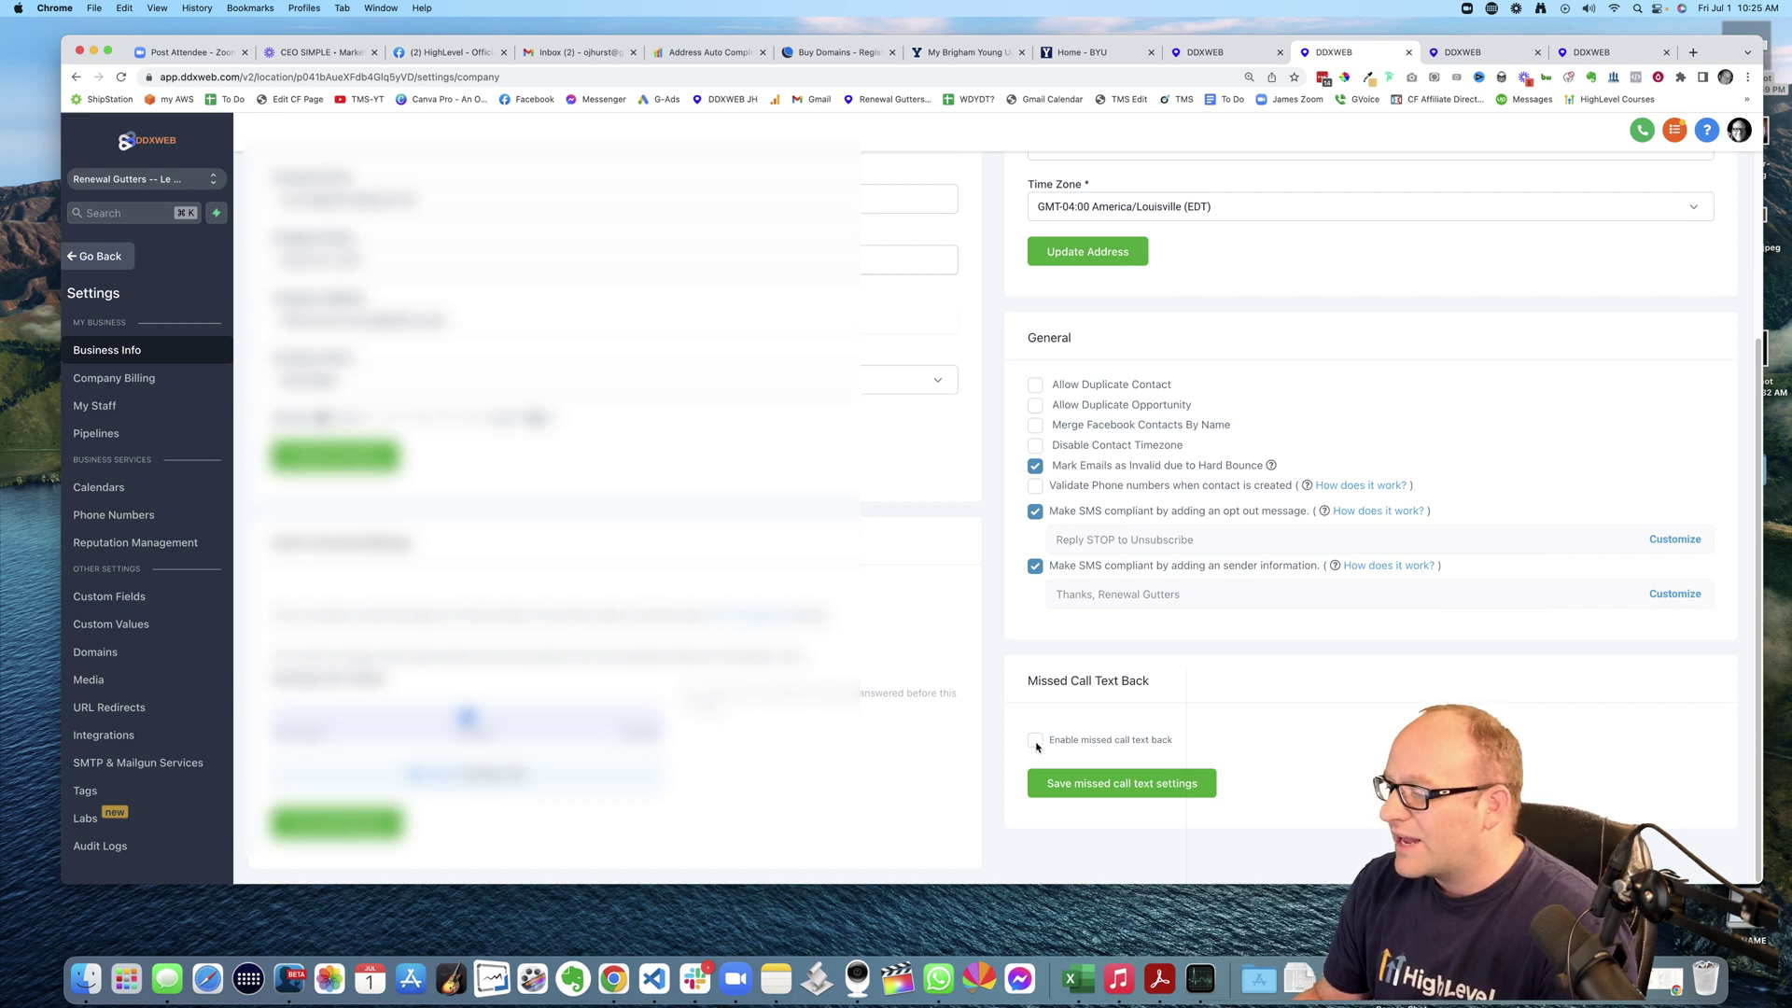
{"action": "left_click", "coordinate": [1035, 741]}
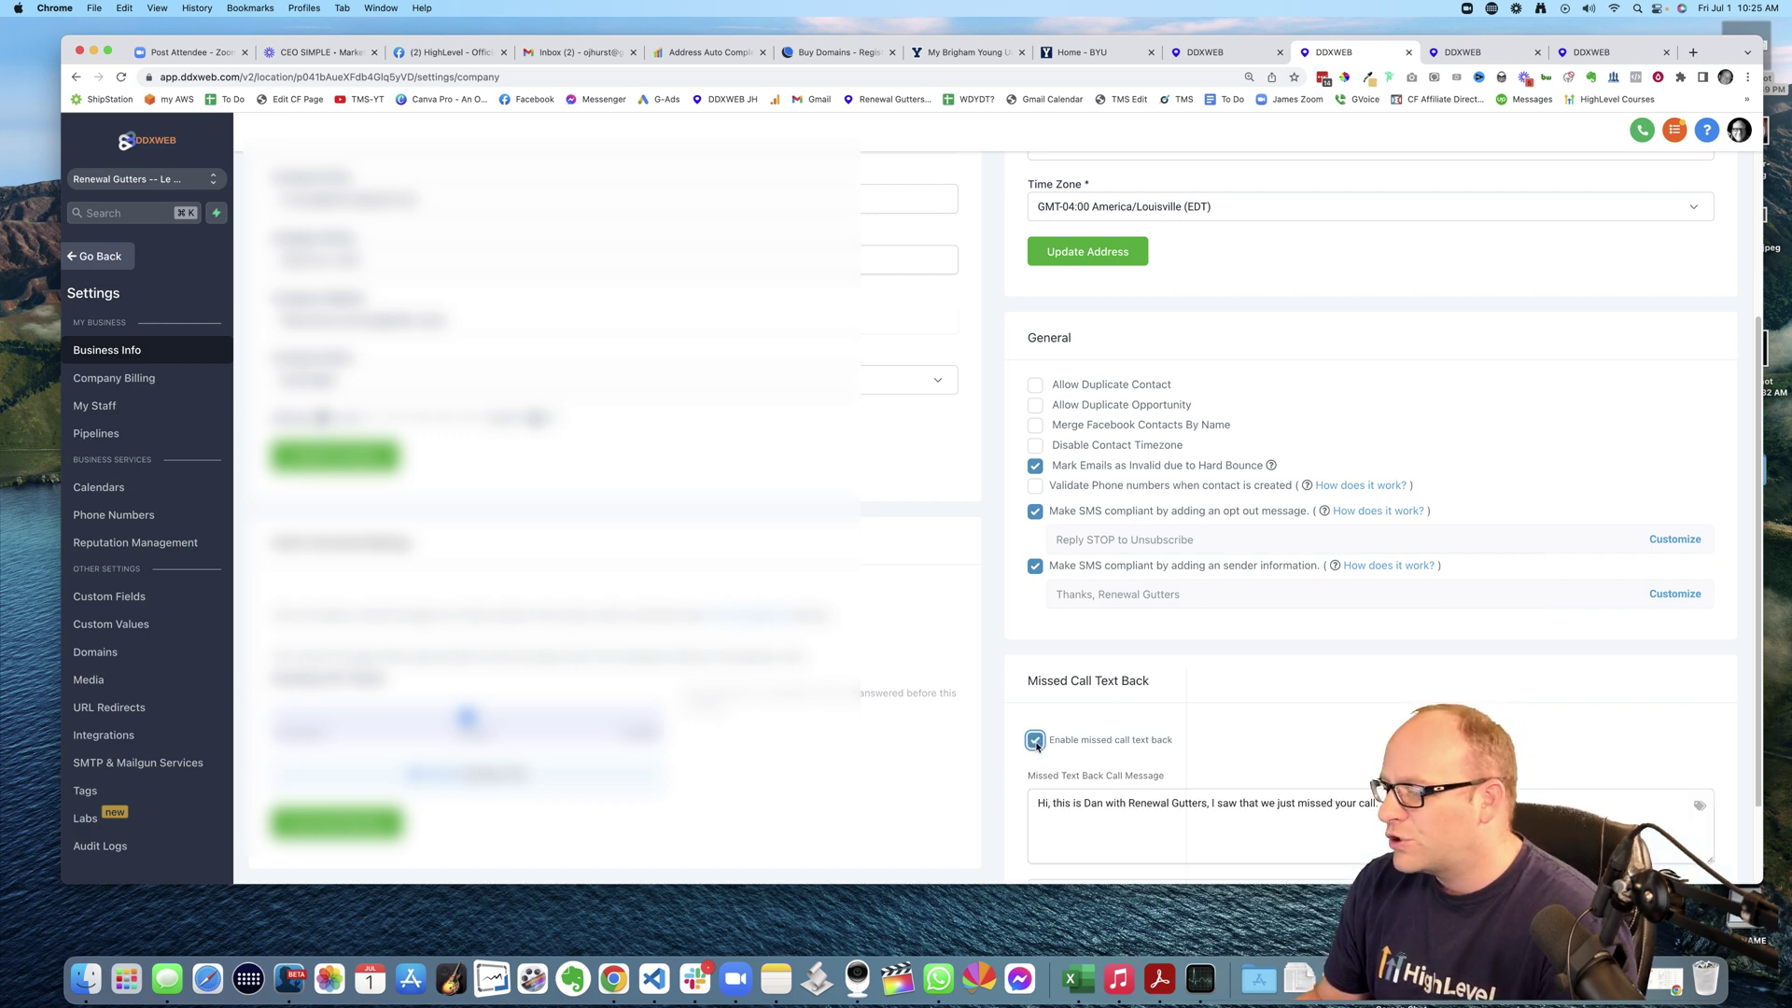
{"action": "left_click_drag", "start_coordinate": [1083, 804], "coordinate": [1381, 872]}
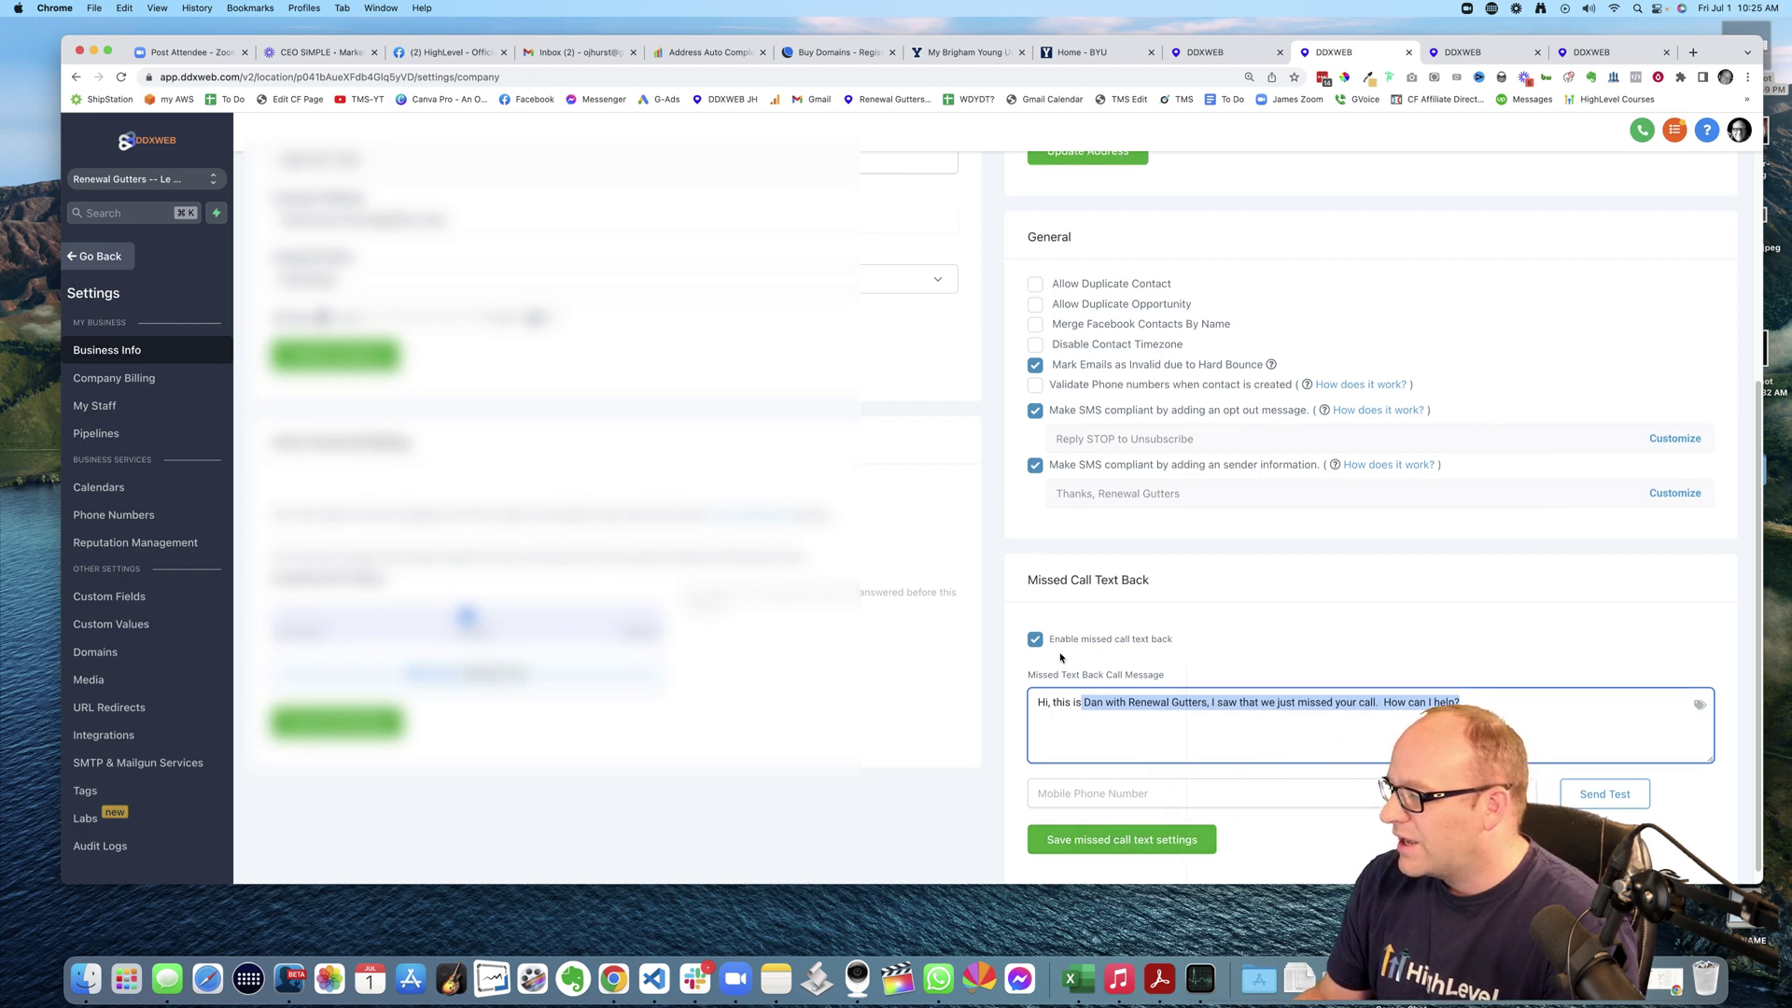
{"action": "left_click", "coordinate": [1035, 640]}
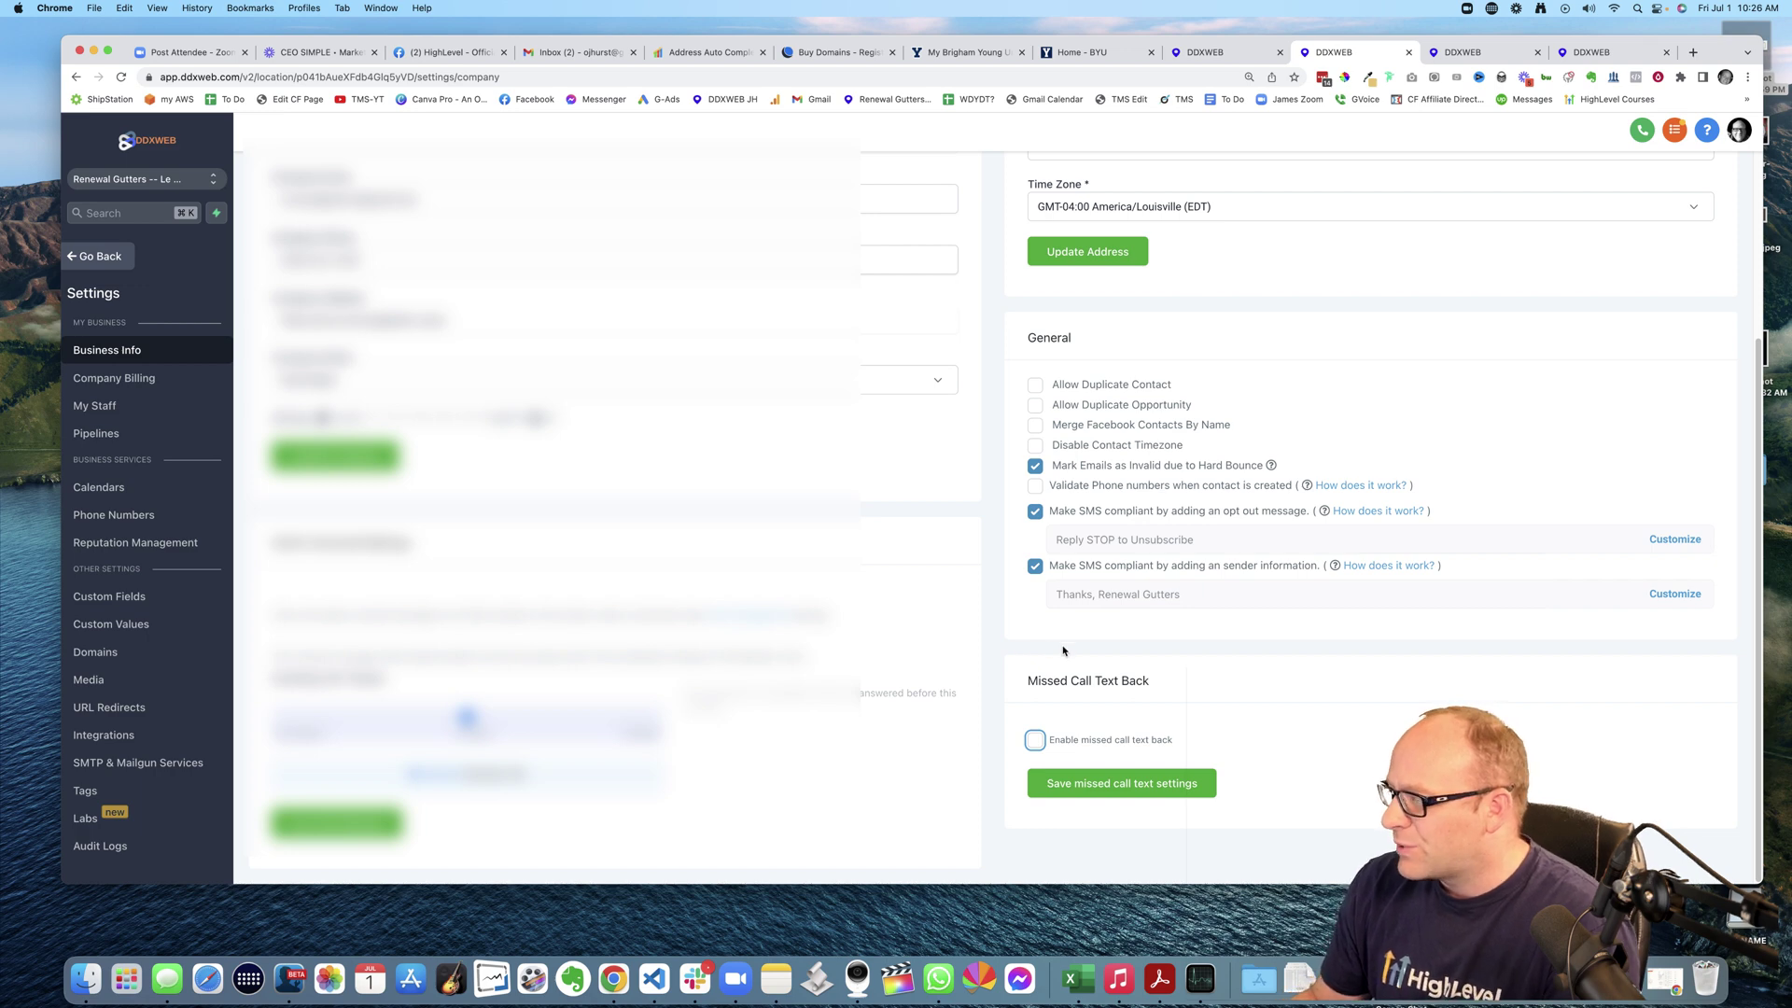
Step: Show Phone Numbers settings with three numbers and Renewal Gutter Website Only as default outbound
{"action": "left_click", "coordinate": [1218, 56]}
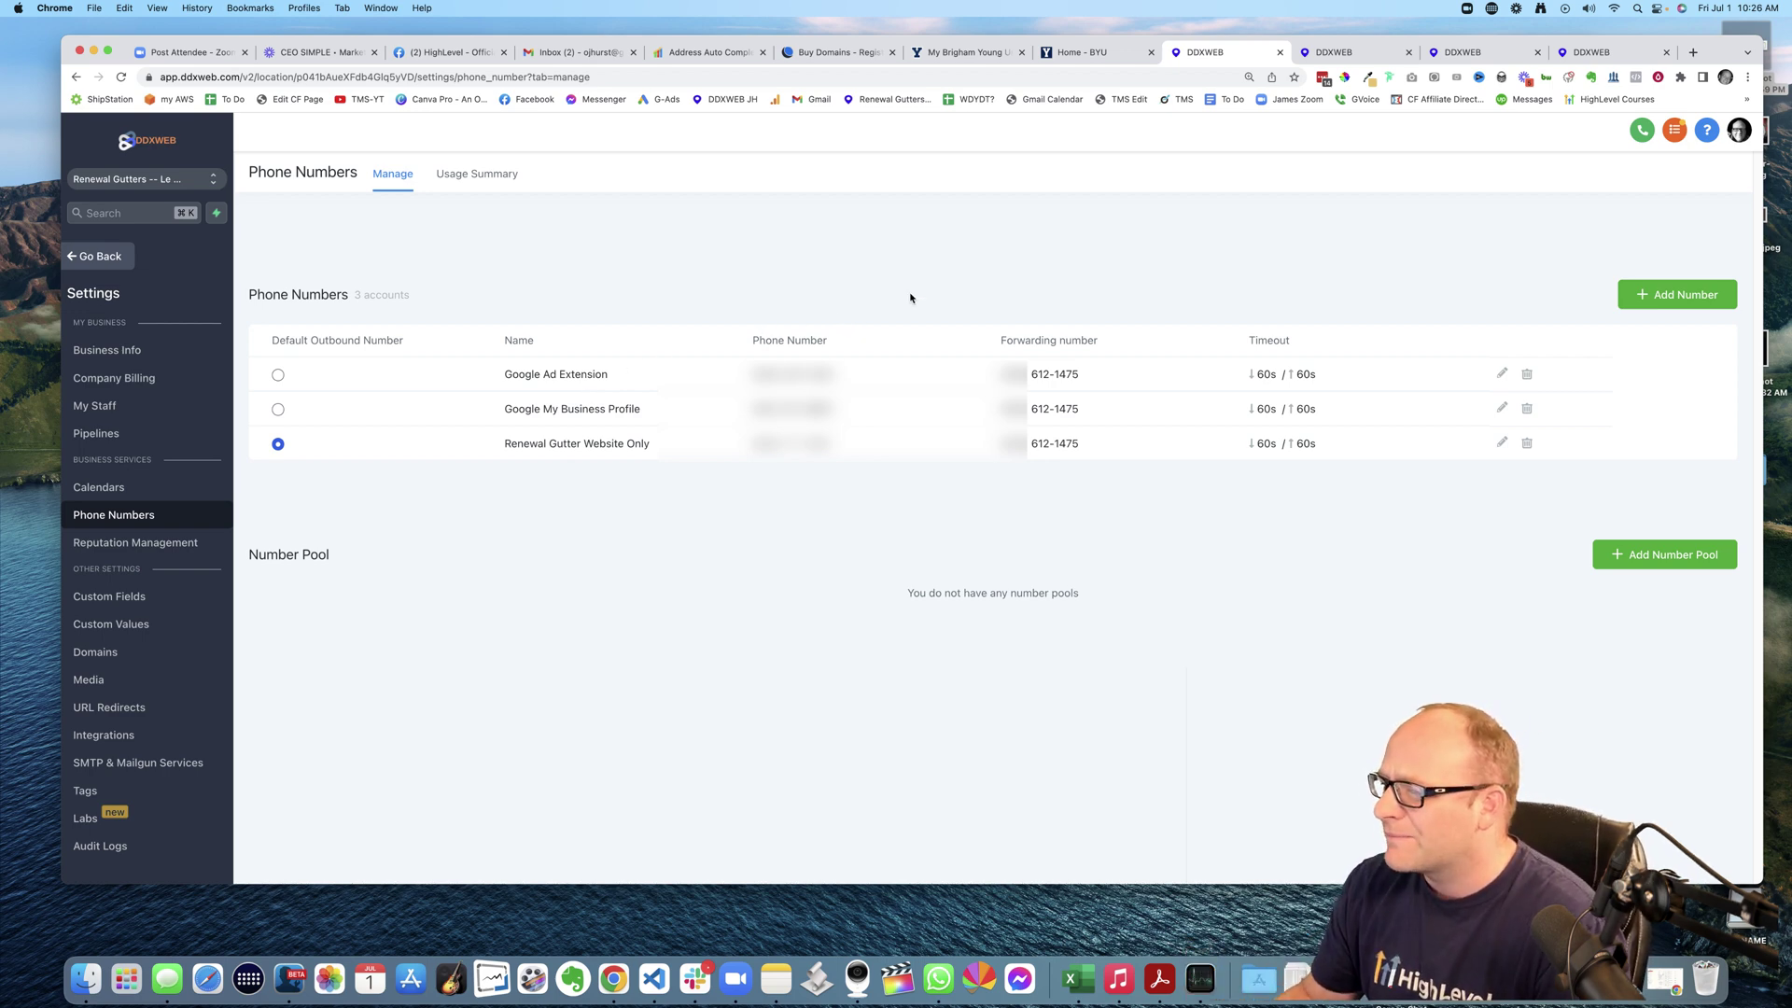
Step: Open the GMB missed-call workflow and scroll its actions from the trigger down to the reply check
{"action": "left_click", "coordinate": [1342, 54]}
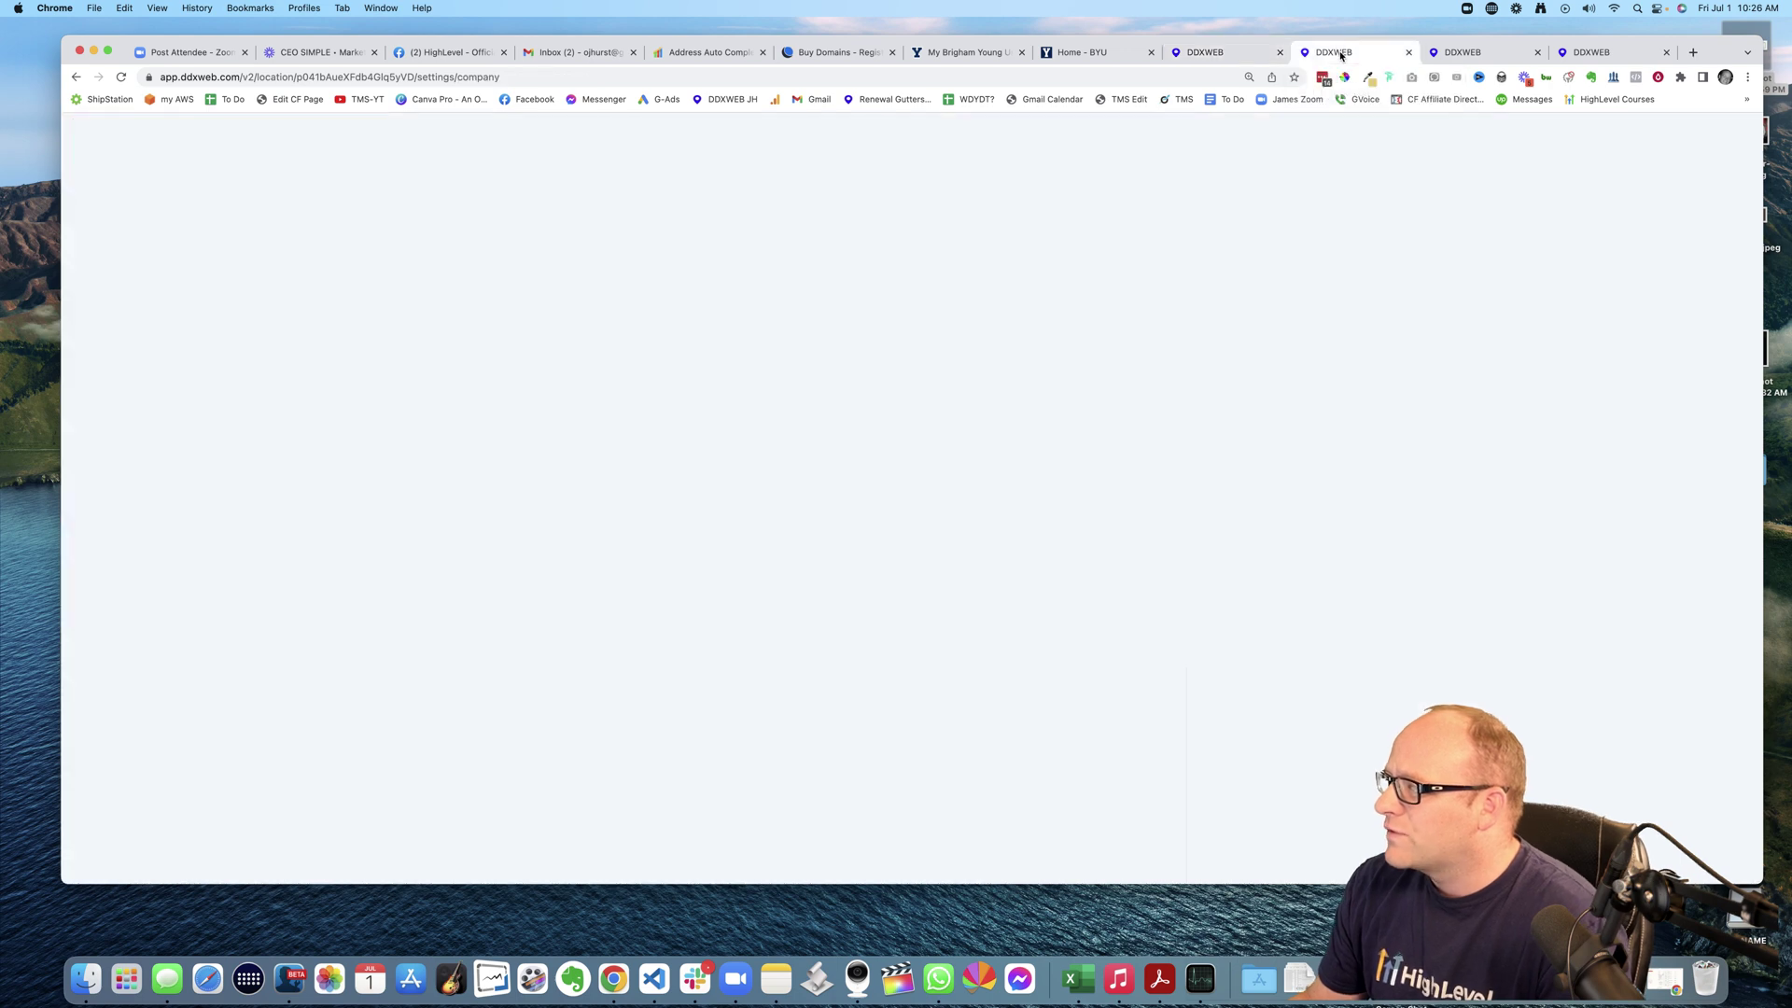
{"action": "left_click", "coordinate": [1463, 52]}
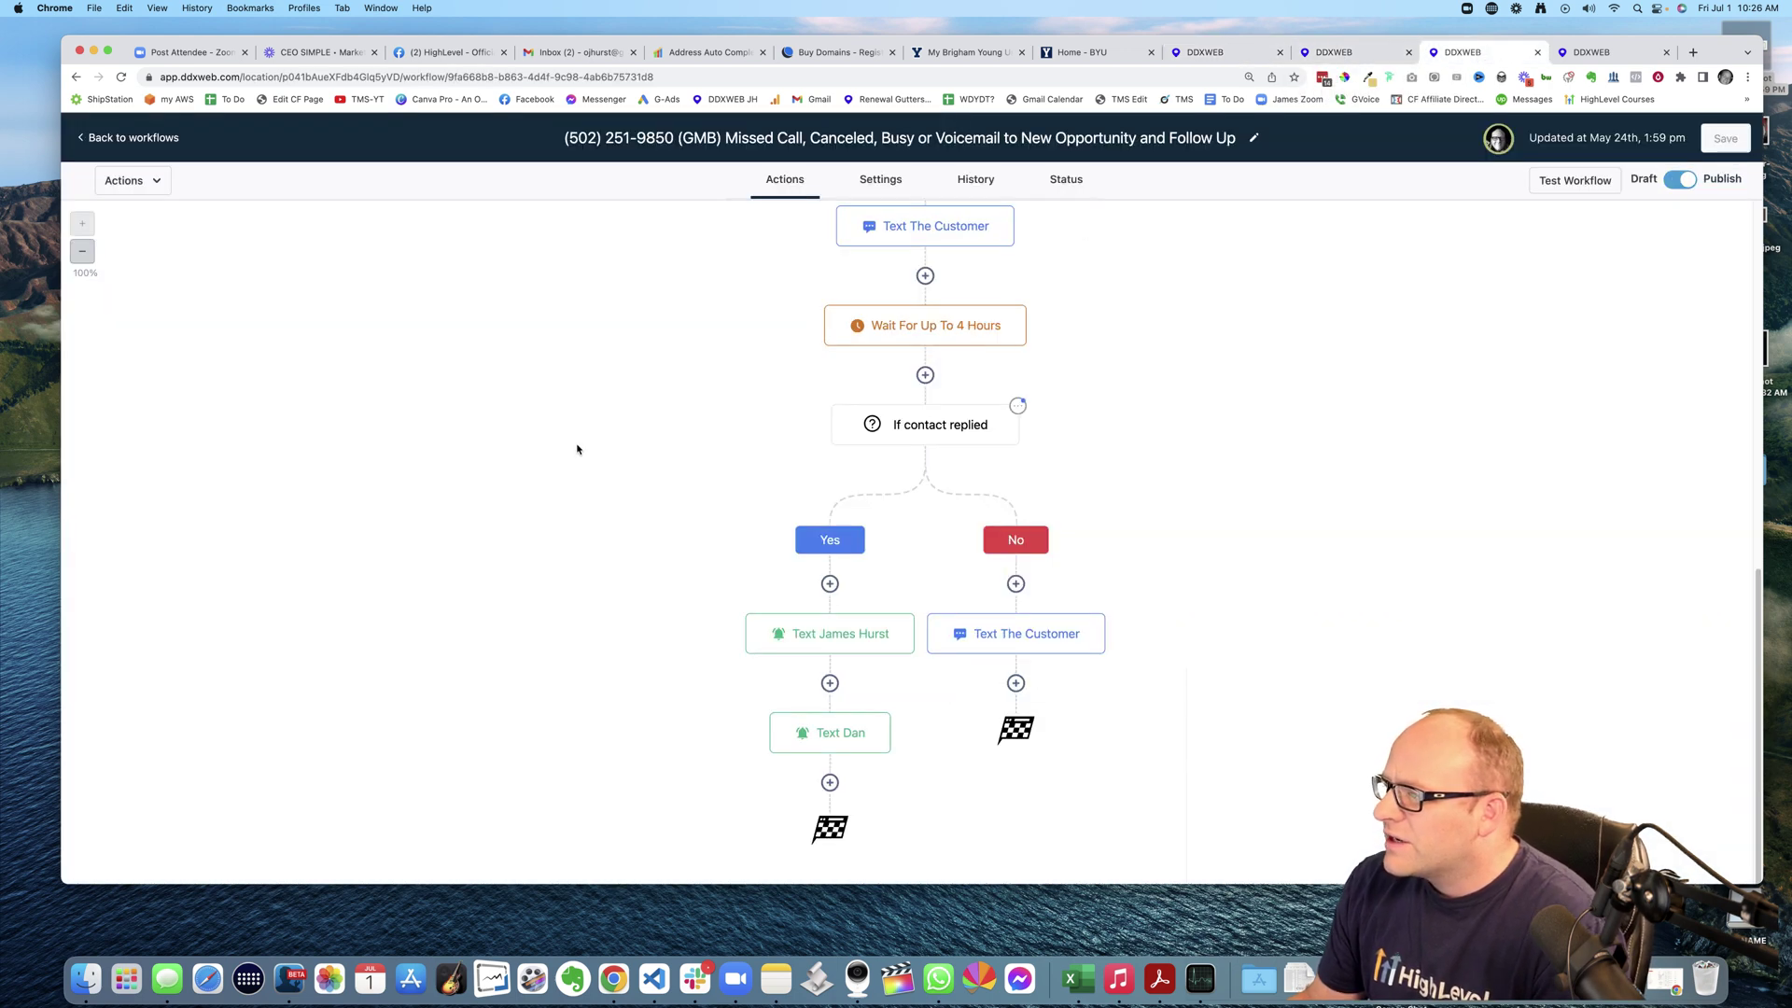
{"action": "scroll", "coordinate": [565, 460], "scroll_direction": "up", "scroll_amount": 3}
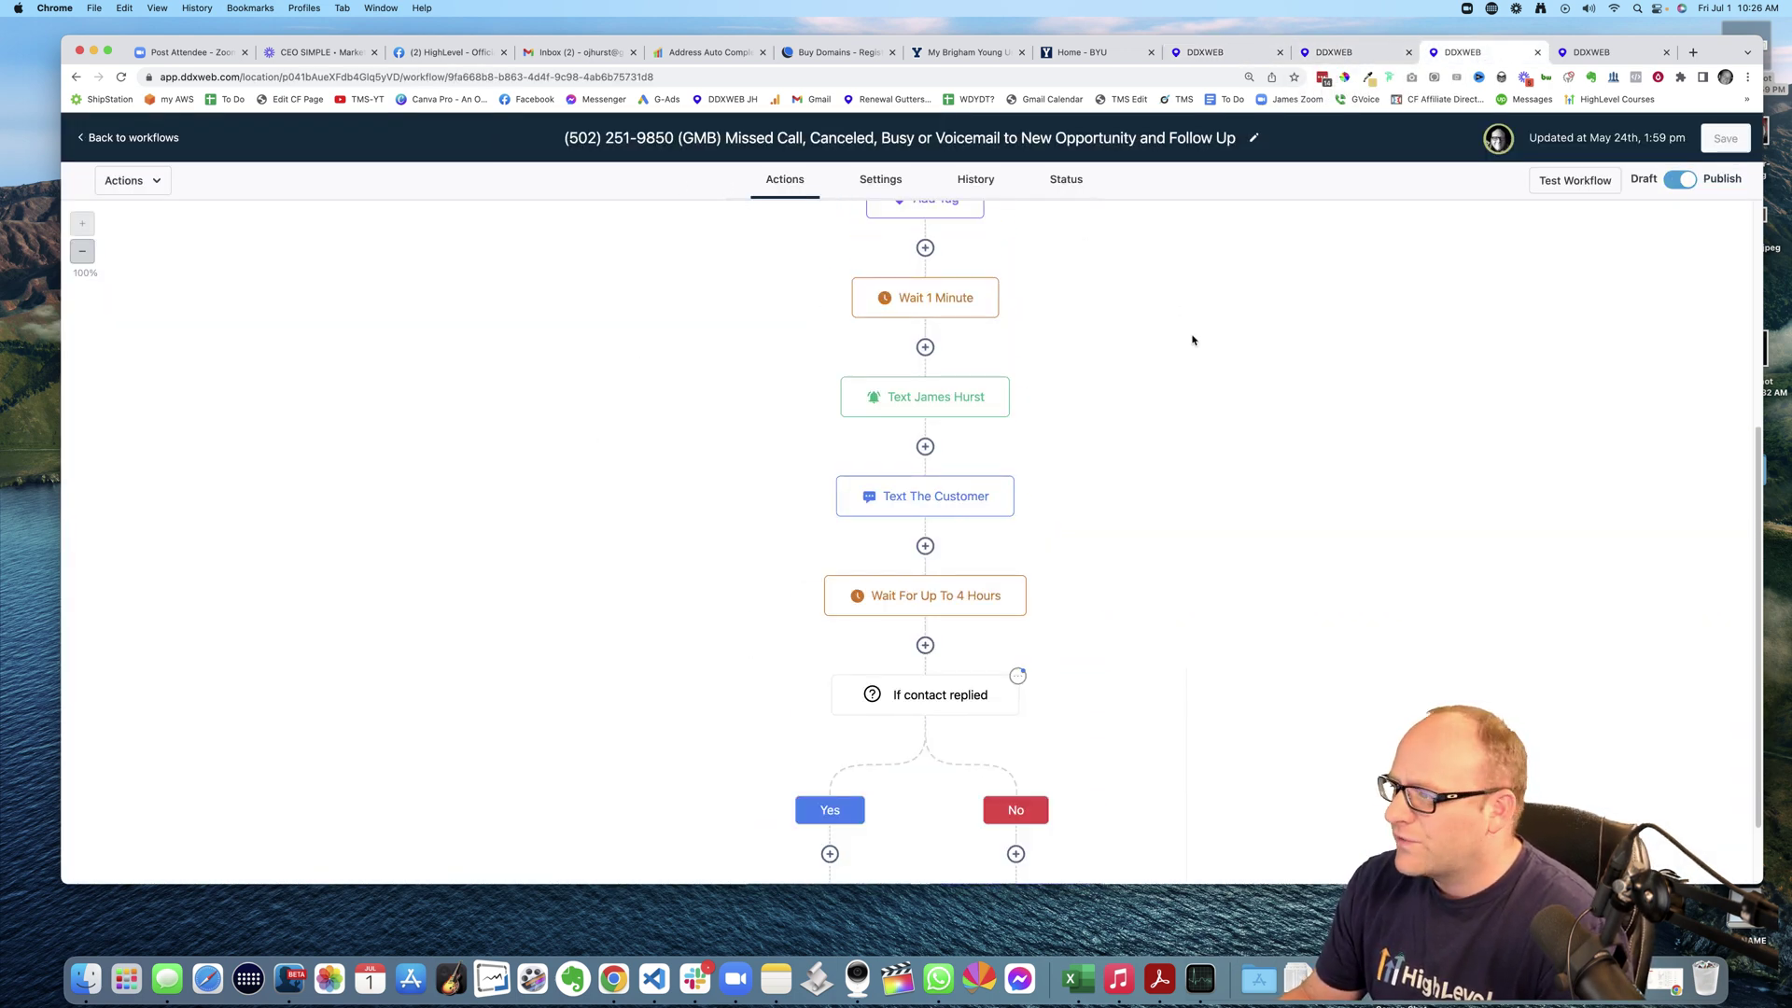
{"action": "scroll", "coordinate": [1192, 336], "scroll_direction": "up", "scroll_amount": 1}
{"action": "scroll", "coordinate": [1197, 378], "scroll_direction": "up", "scroll_amount": 6}
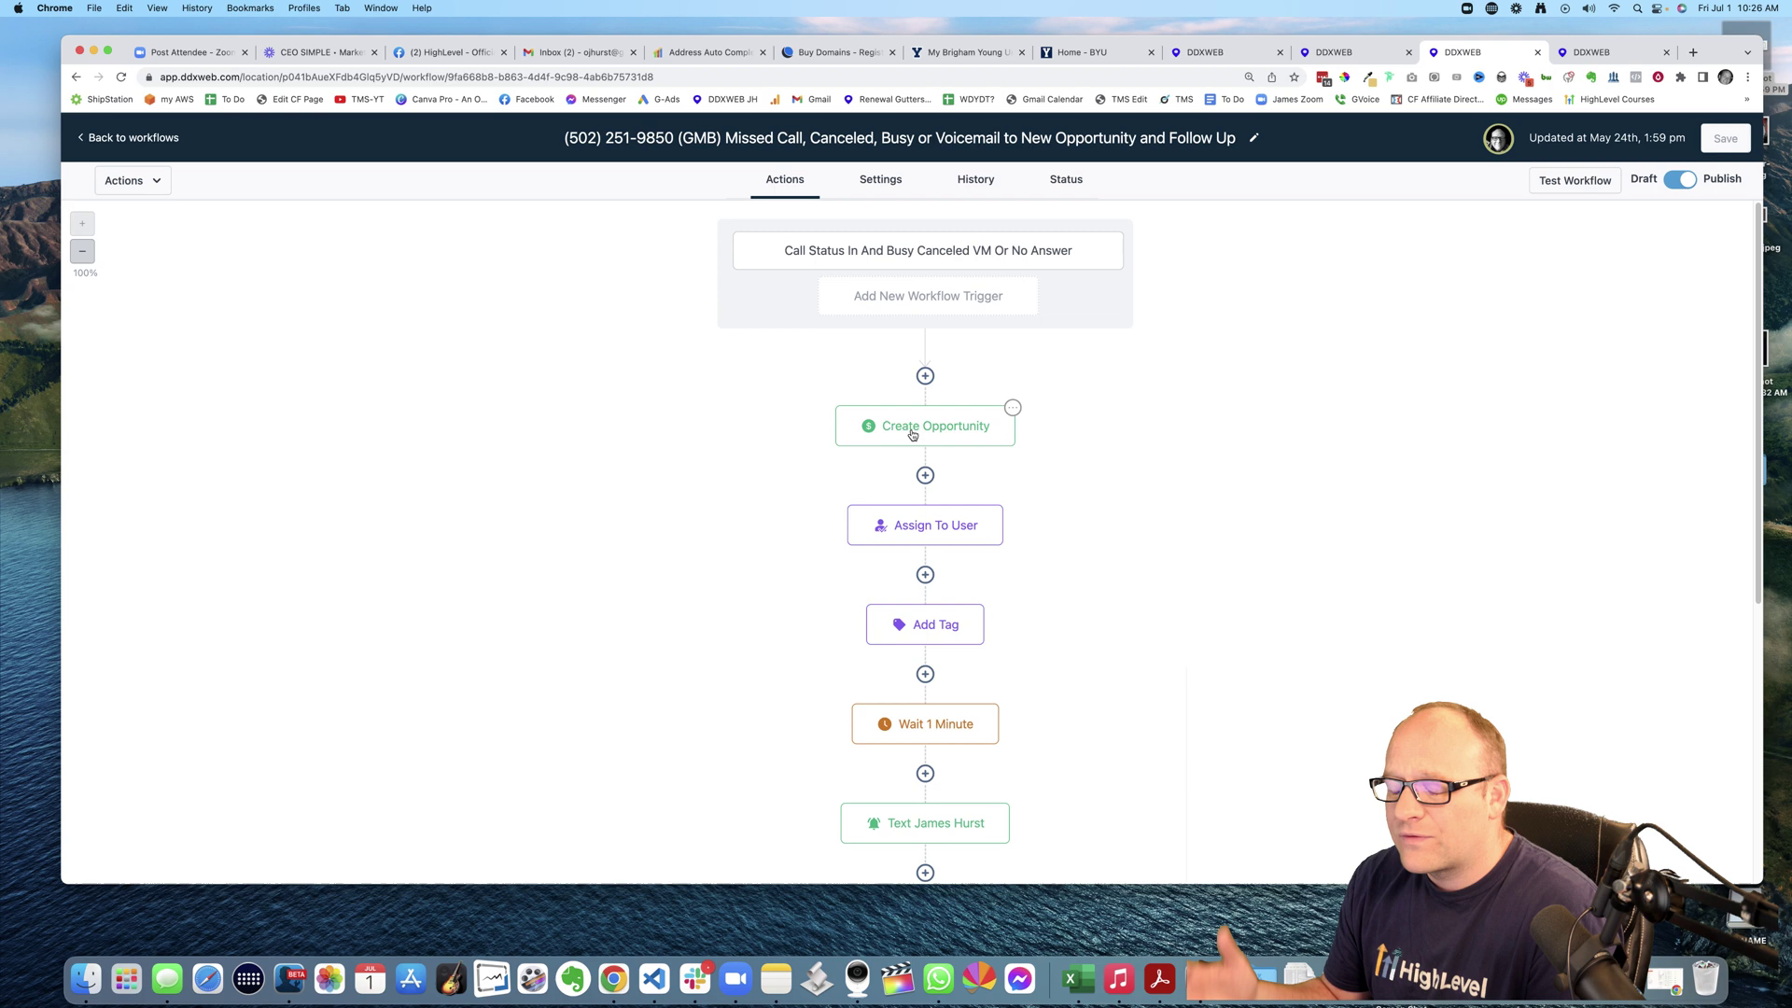
{"action": "scroll", "coordinate": [1135, 415], "scroll_direction": "down", "scroll_amount": 3}
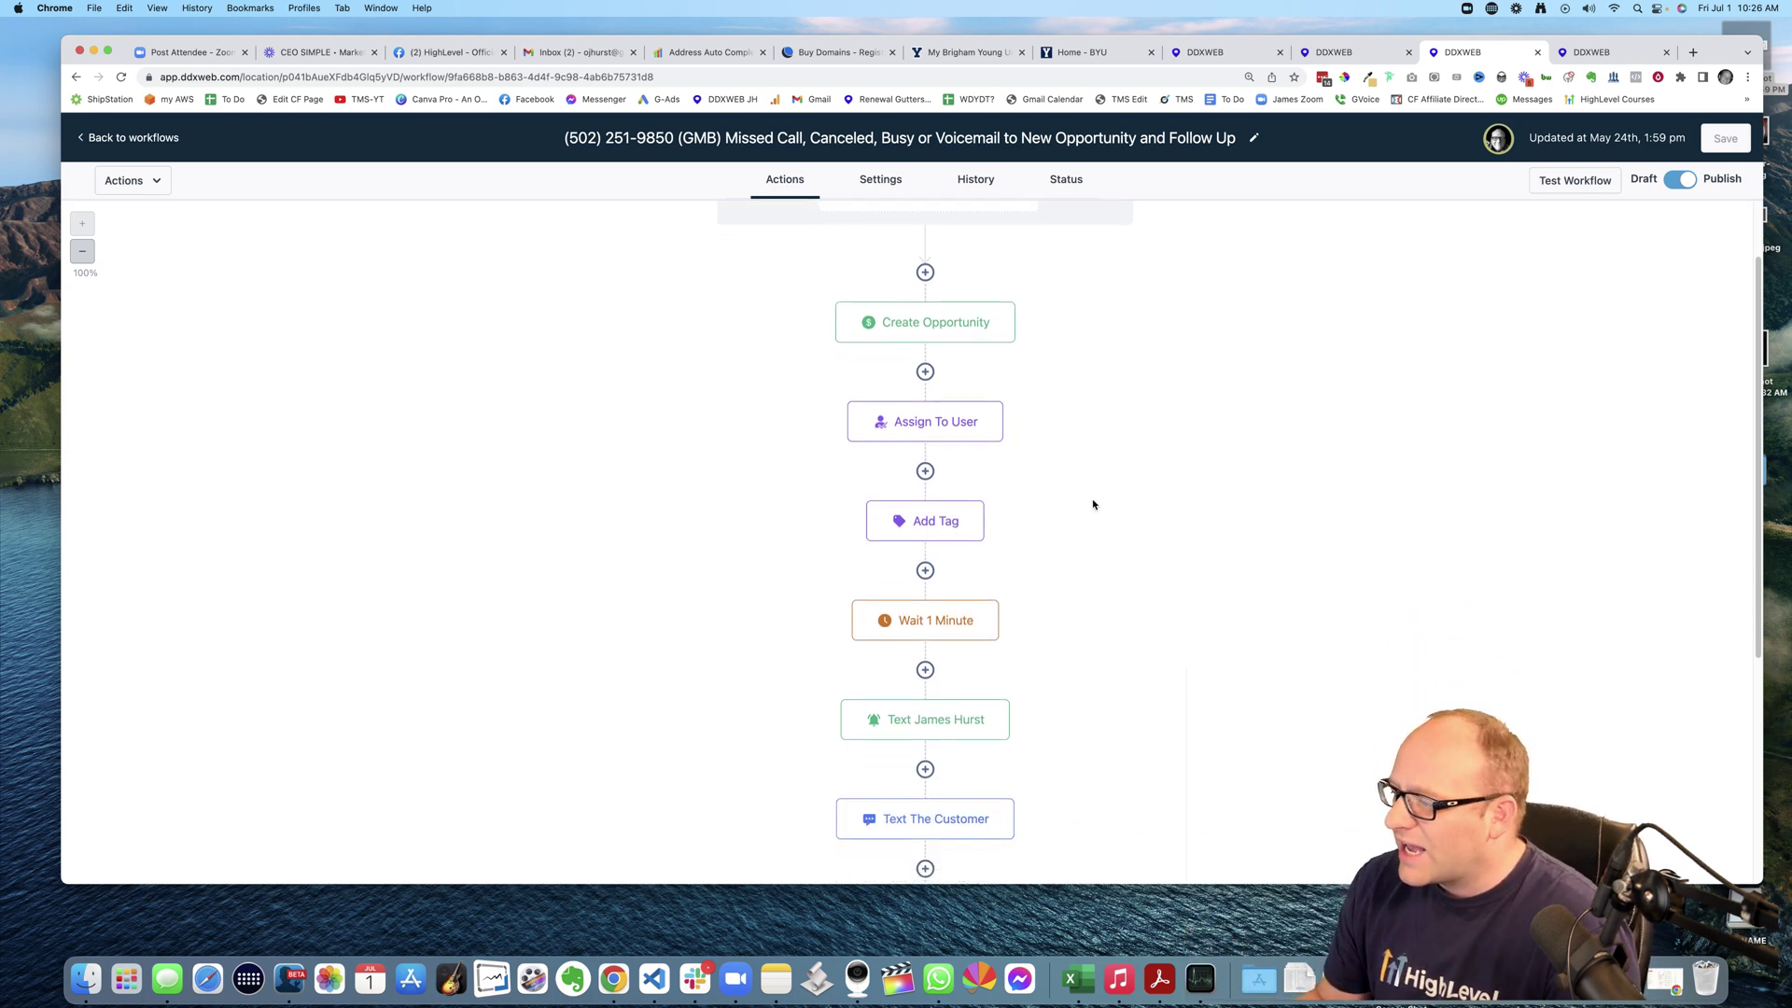
{"action": "scroll", "coordinate": [1083, 513], "scroll_direction": "down", "scroll_amount": 5}
{"action": "scroll", "coordinate": [980, 536], "scroll_direction": "down", "scroll_amount": 1}
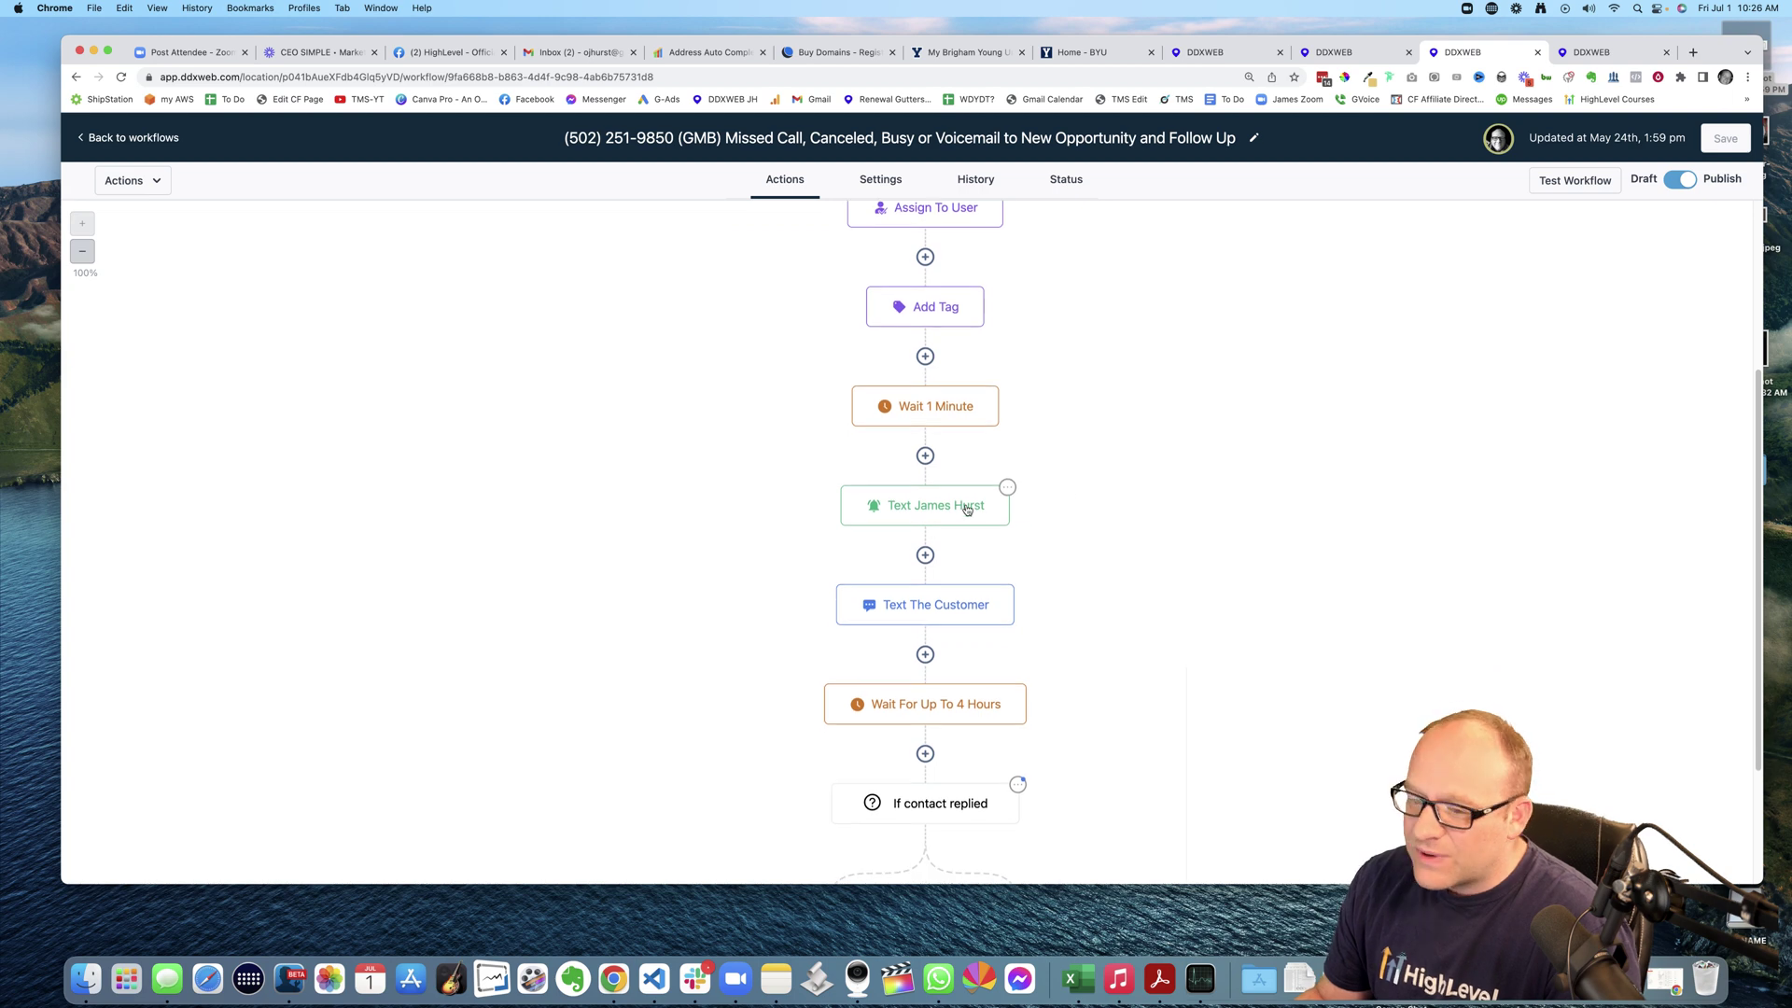
Step: Open the Text The Customer step and highlight parts of its 31-word greeting and opt-out line
{"action": "left_click", "coordinate": [944, 616]}
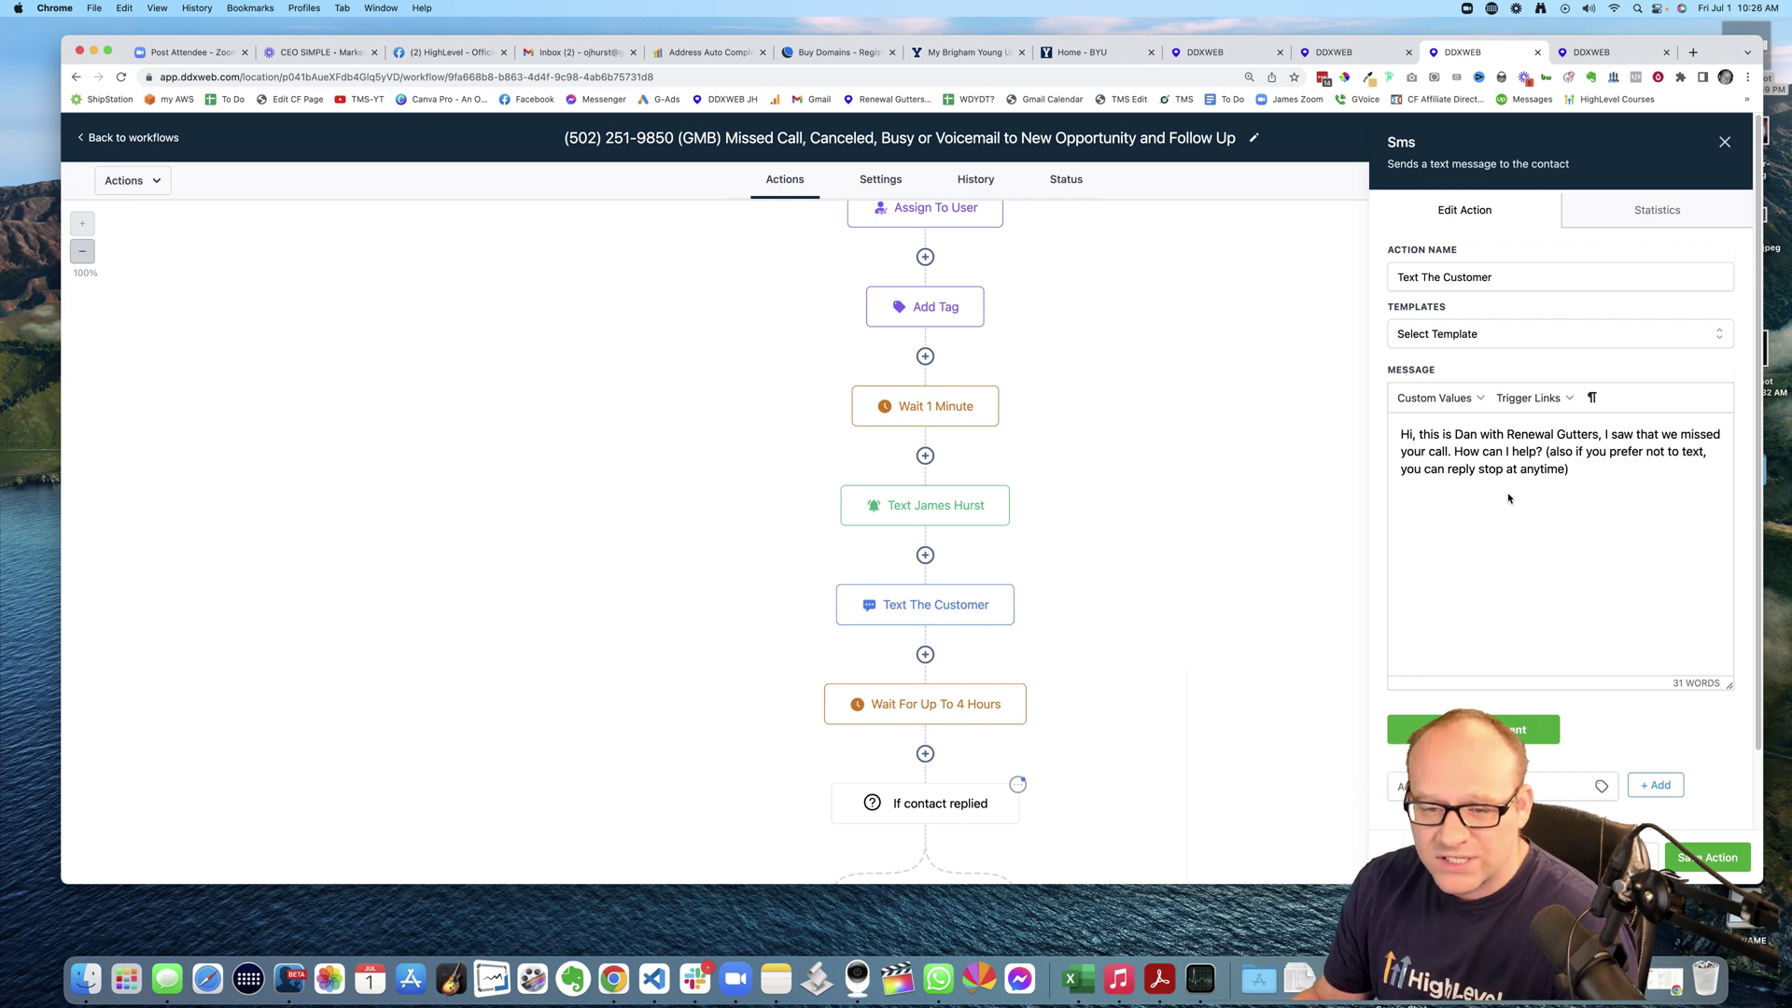
{"action": "left_click_drag", "start_coordinate": [1412, 435], "coordinate": [1633, 509]}
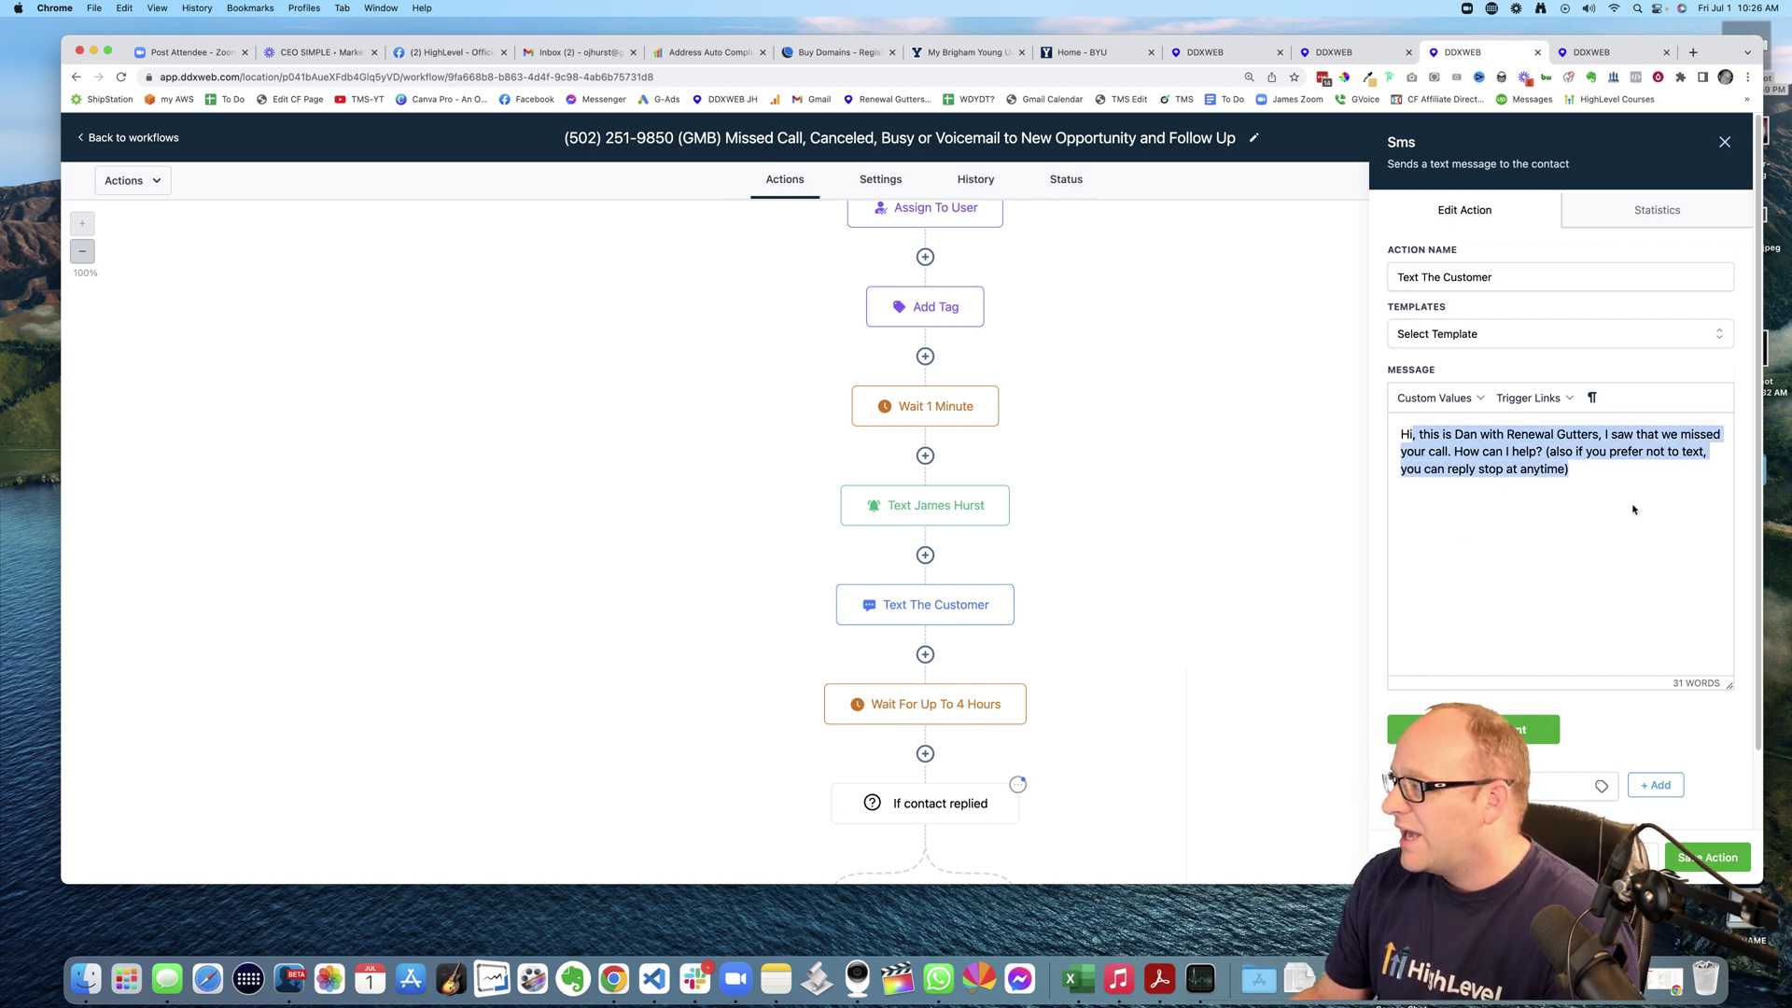
{"action": "left_click", "coordinate": [1573, 499]}
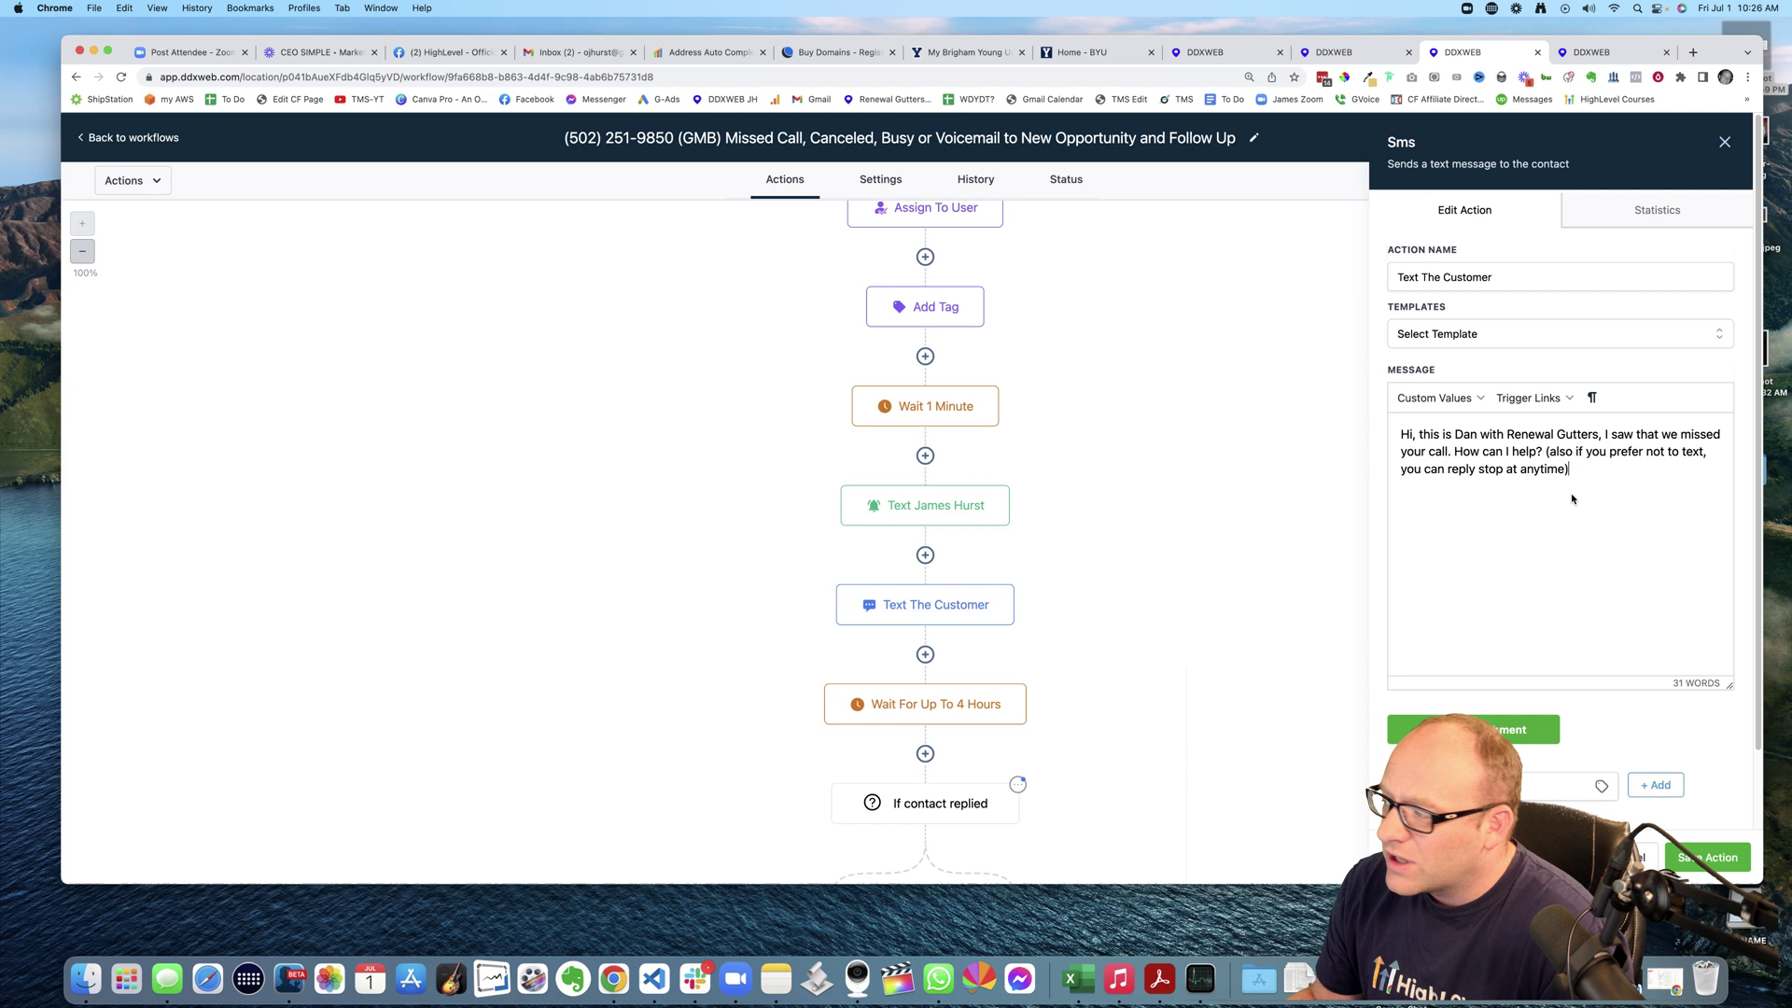
{"action": "left_click_drag", "start_coordinate": [1446, 443], "coordinate": [1573, 474]}
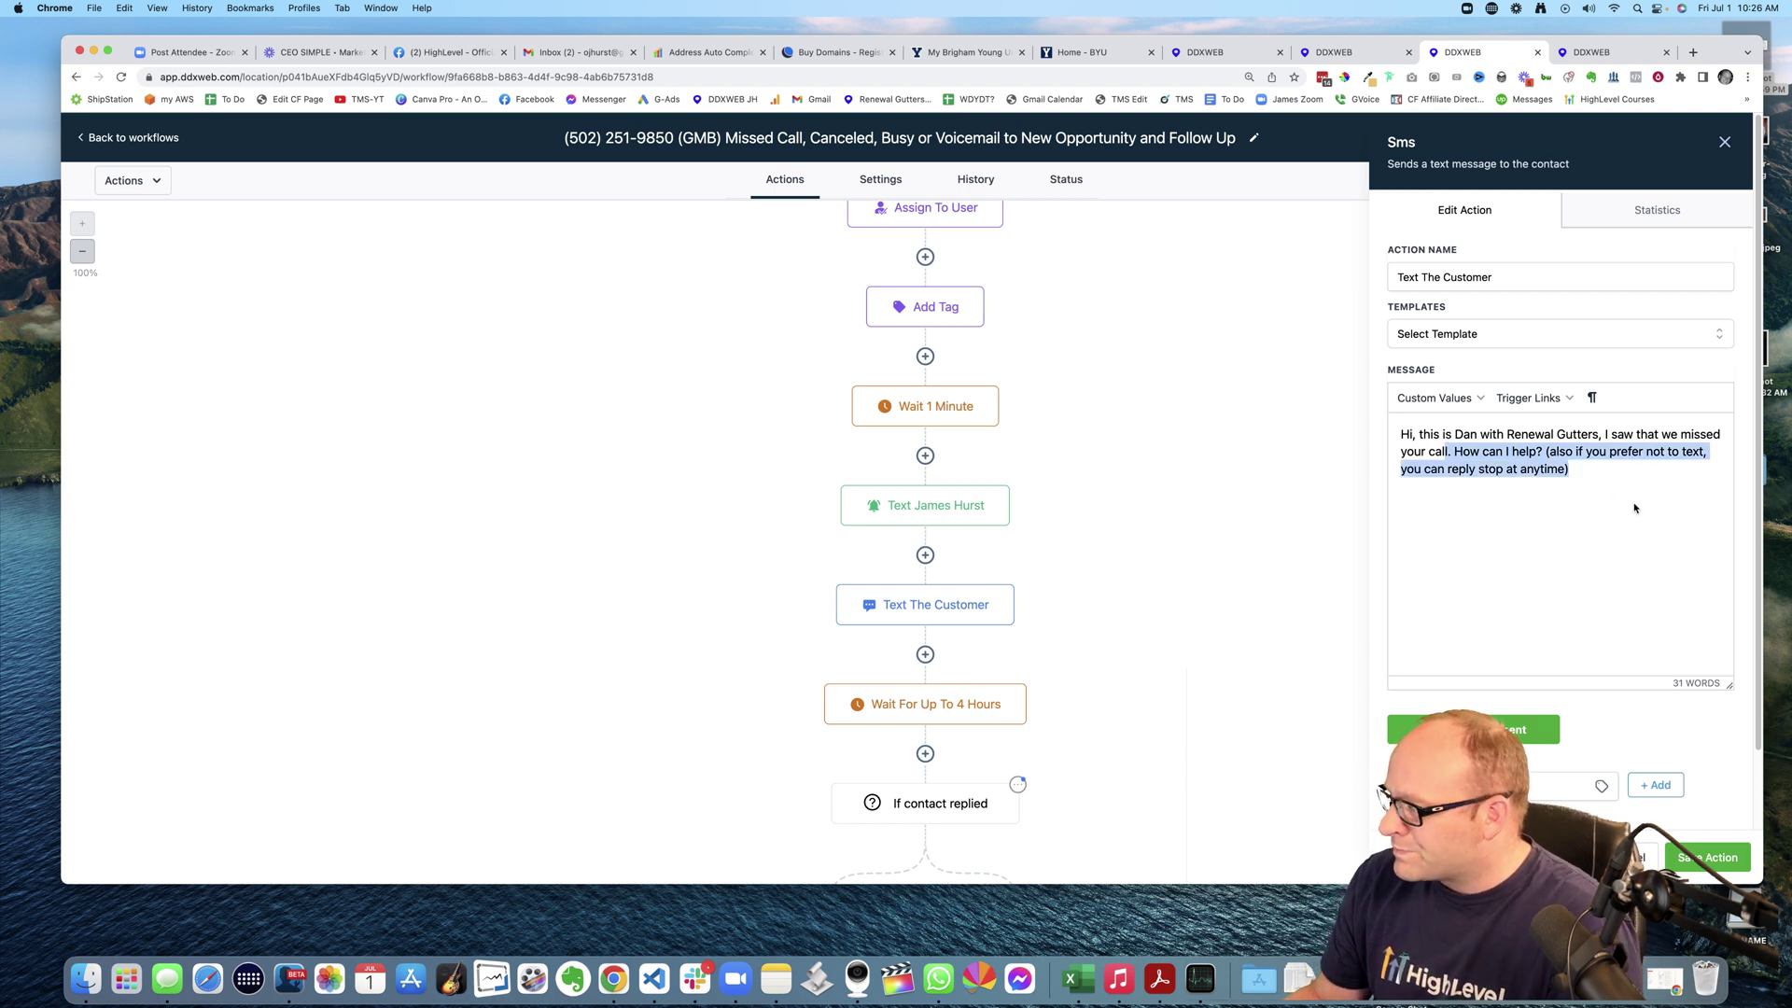
{"action": "left_click", "coordinate": [1576, 452]}
{"action": "left_click_drag", "start_coordinate": [1576, 452], "coordinate": [1682, 465]}
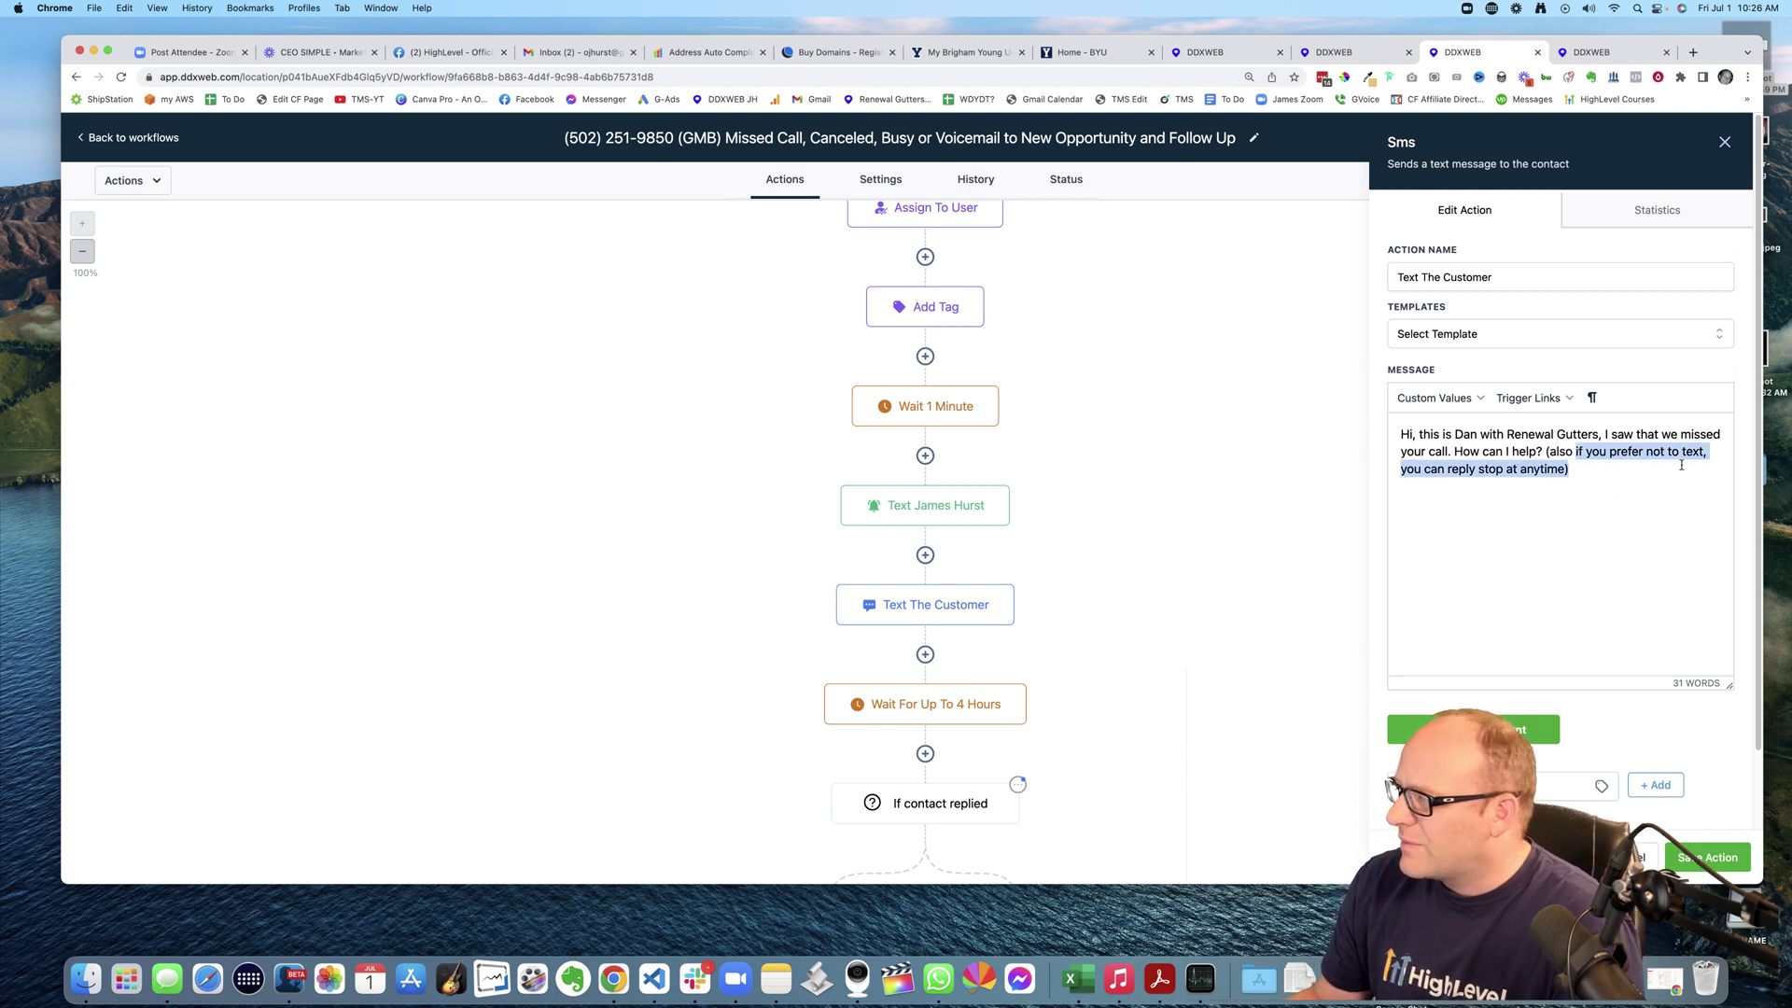
{"action": "left_click", "coordinate": [1628, 507]}
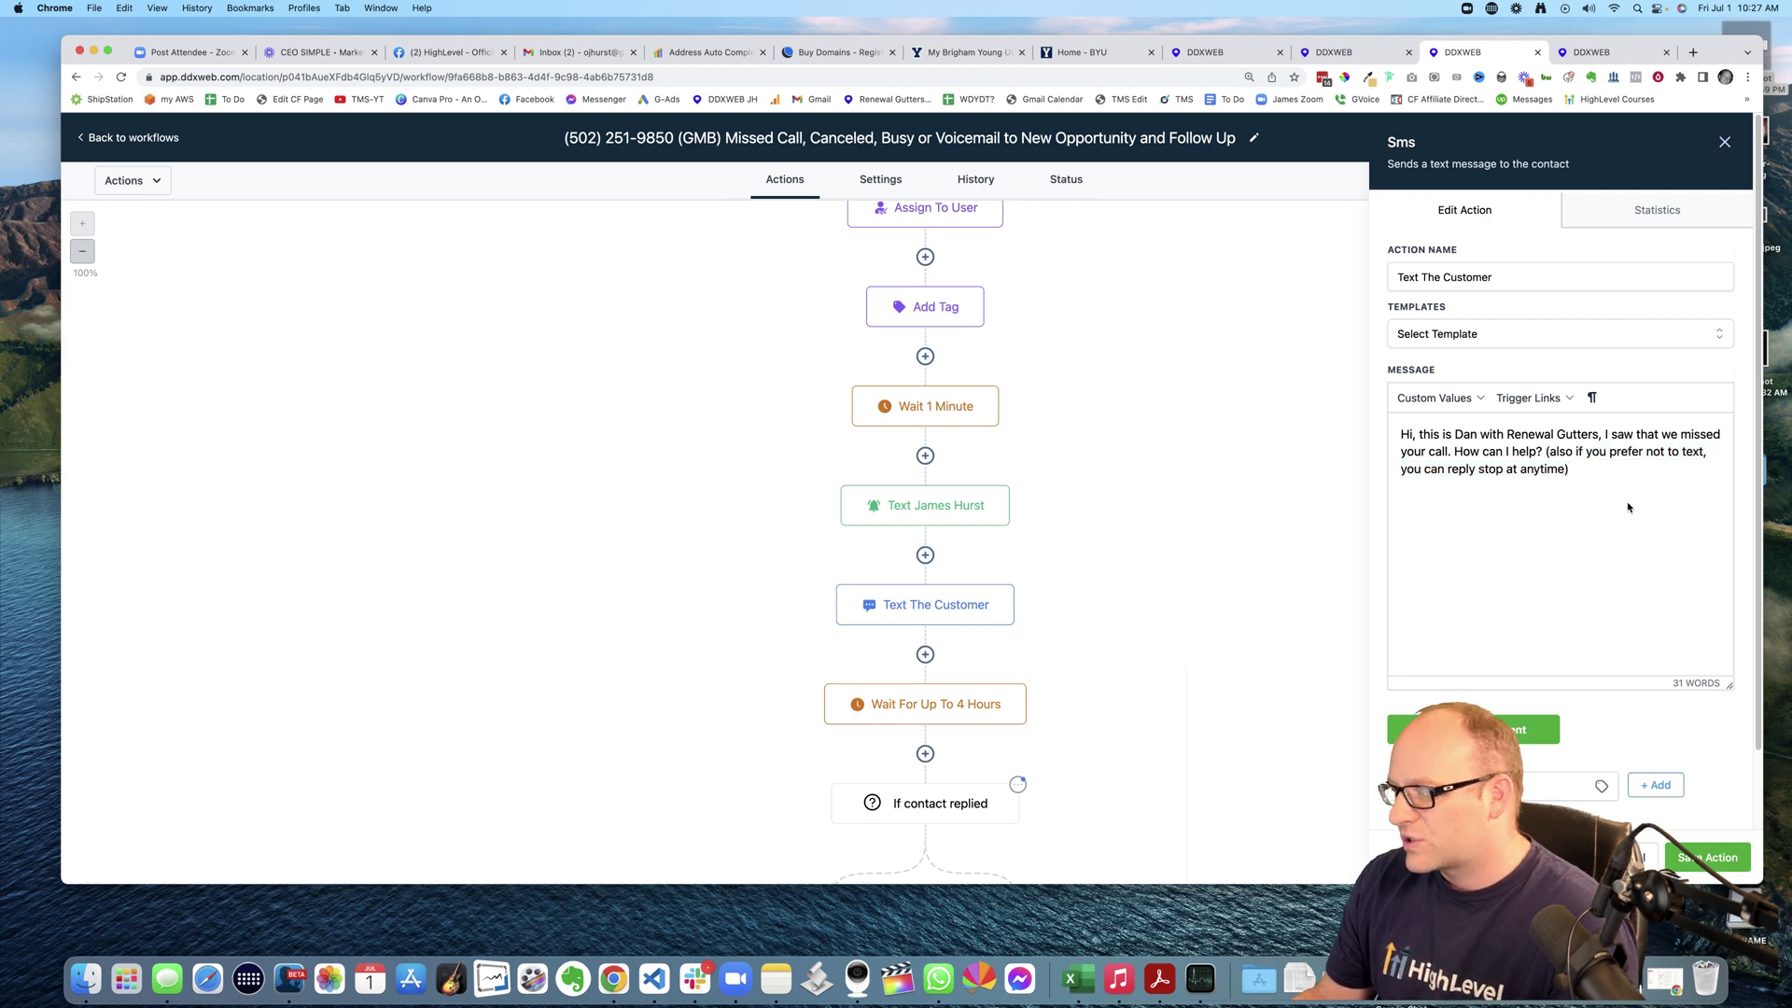
{"action": "left_click_drag", "start_coordinate": [1462, 445], "coordinate": [1590, 511]}
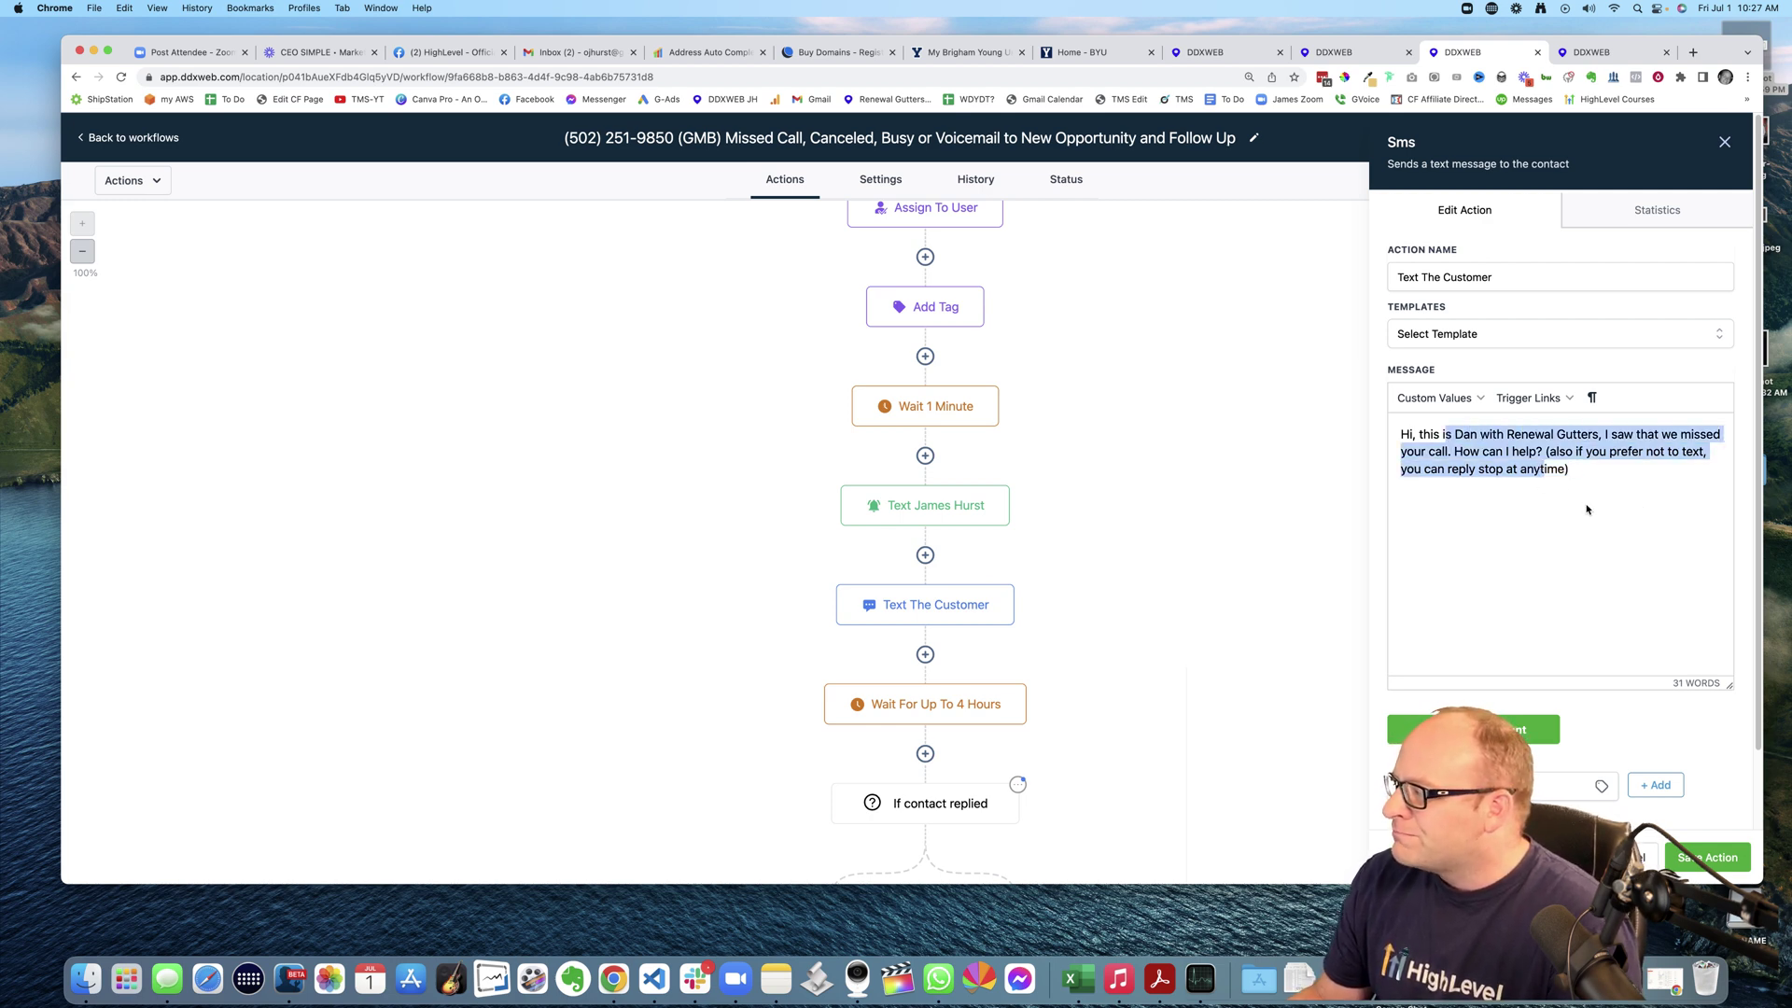
{"action": "left_click", "coordinate": [1598, 513]}
Step: Scroll down to the 'If contact replied' condition and its Yes/No branch steps
{"action": "scroll", "coordinate": [1155, 464], "scroll_direction": "down", "scroll_amount": 1}
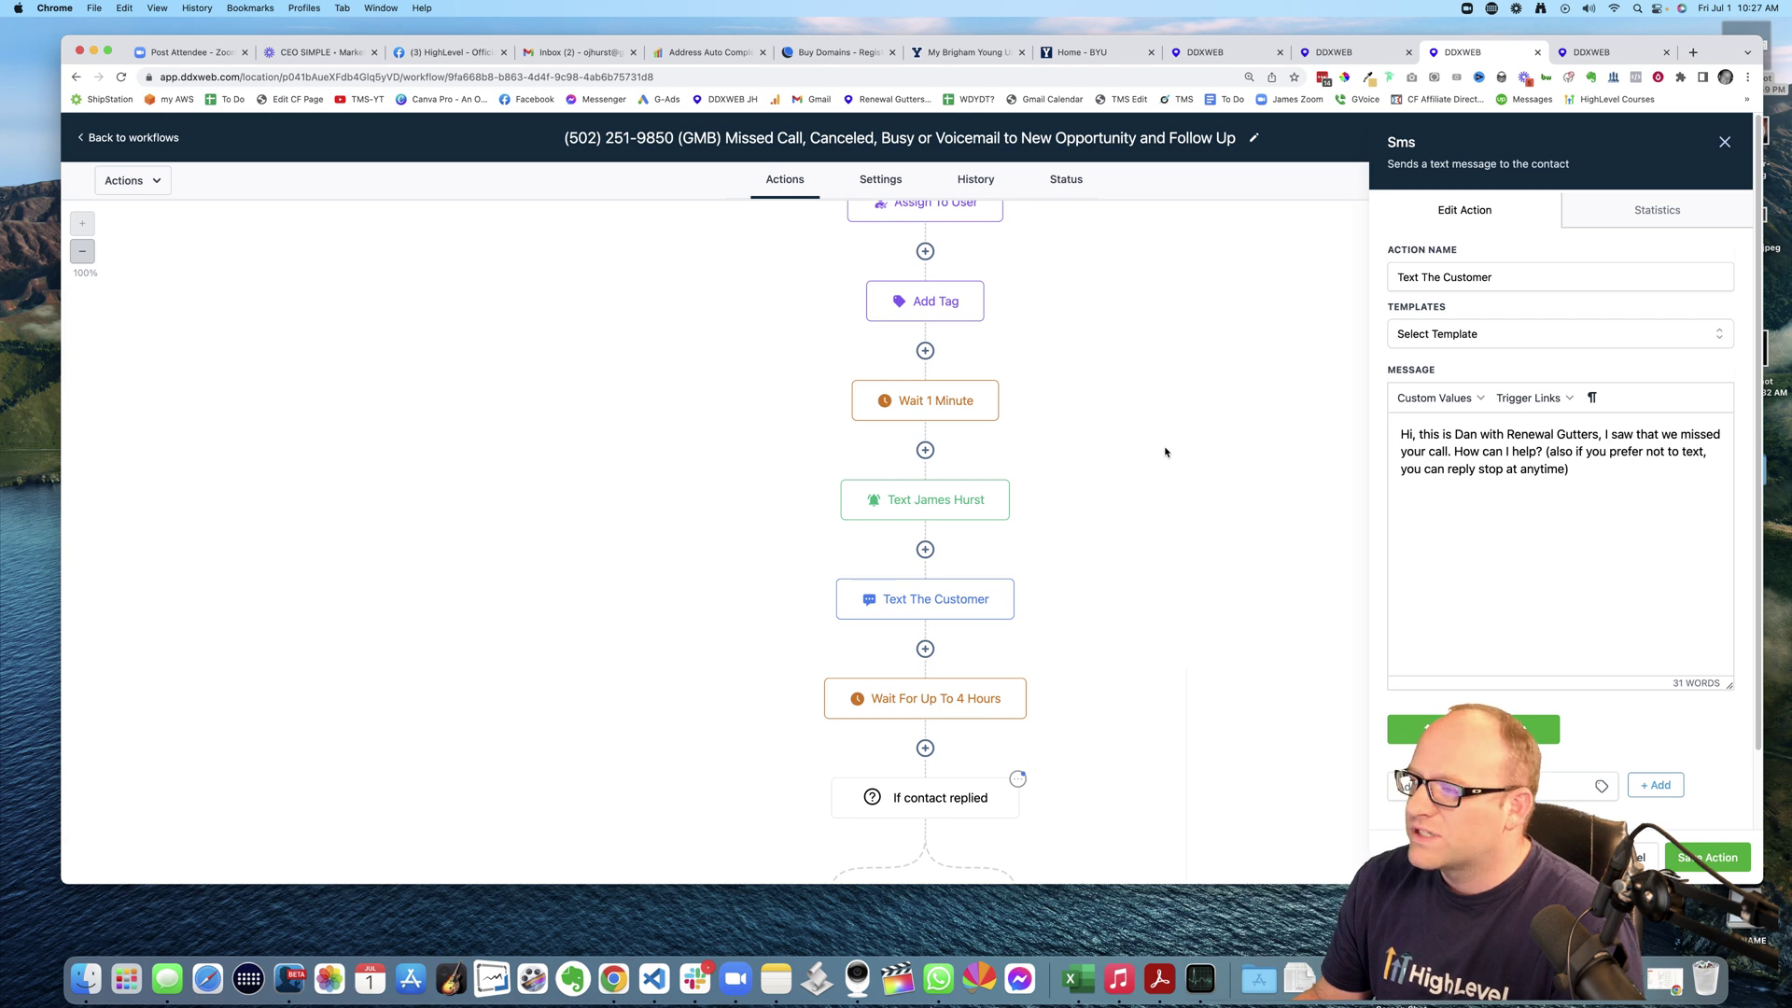
{"action": "scroll", "coordinate": [1164, 452], "scroll_direction": "down", "scroll_amount": 2}
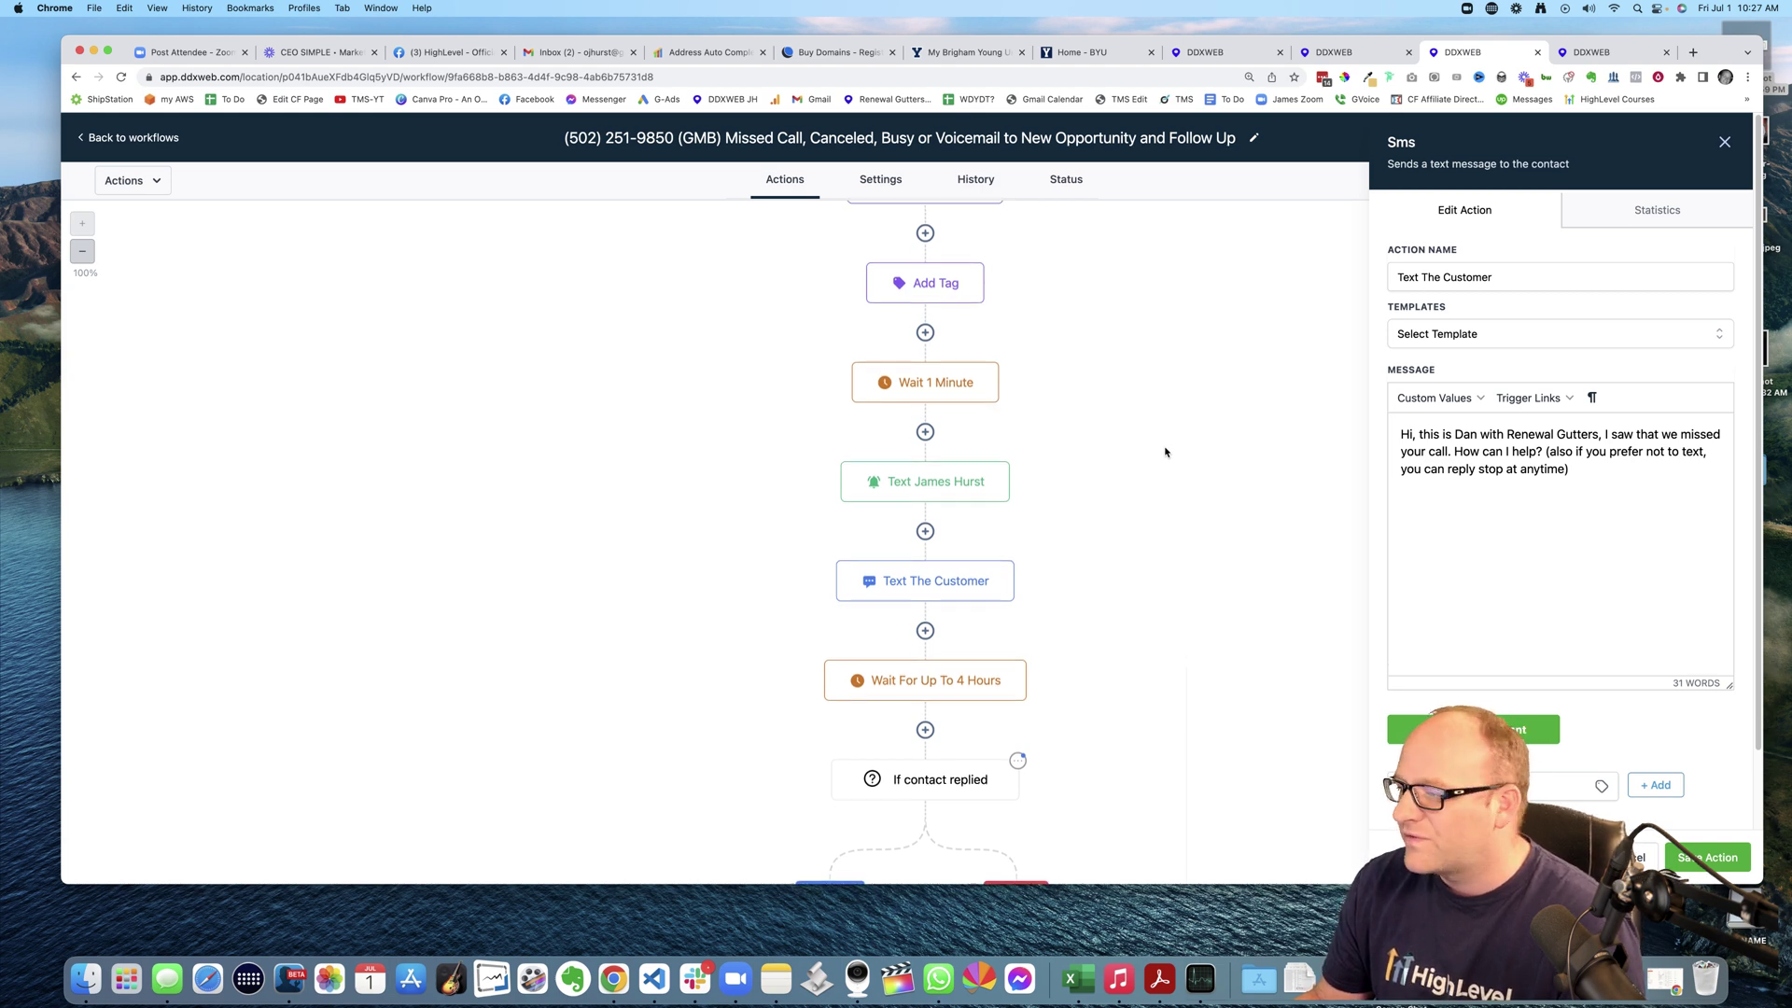
{"action": "scroll", "coordinate": [1165, 452], "scroll_direction": "down", "scroll_amount": 3}
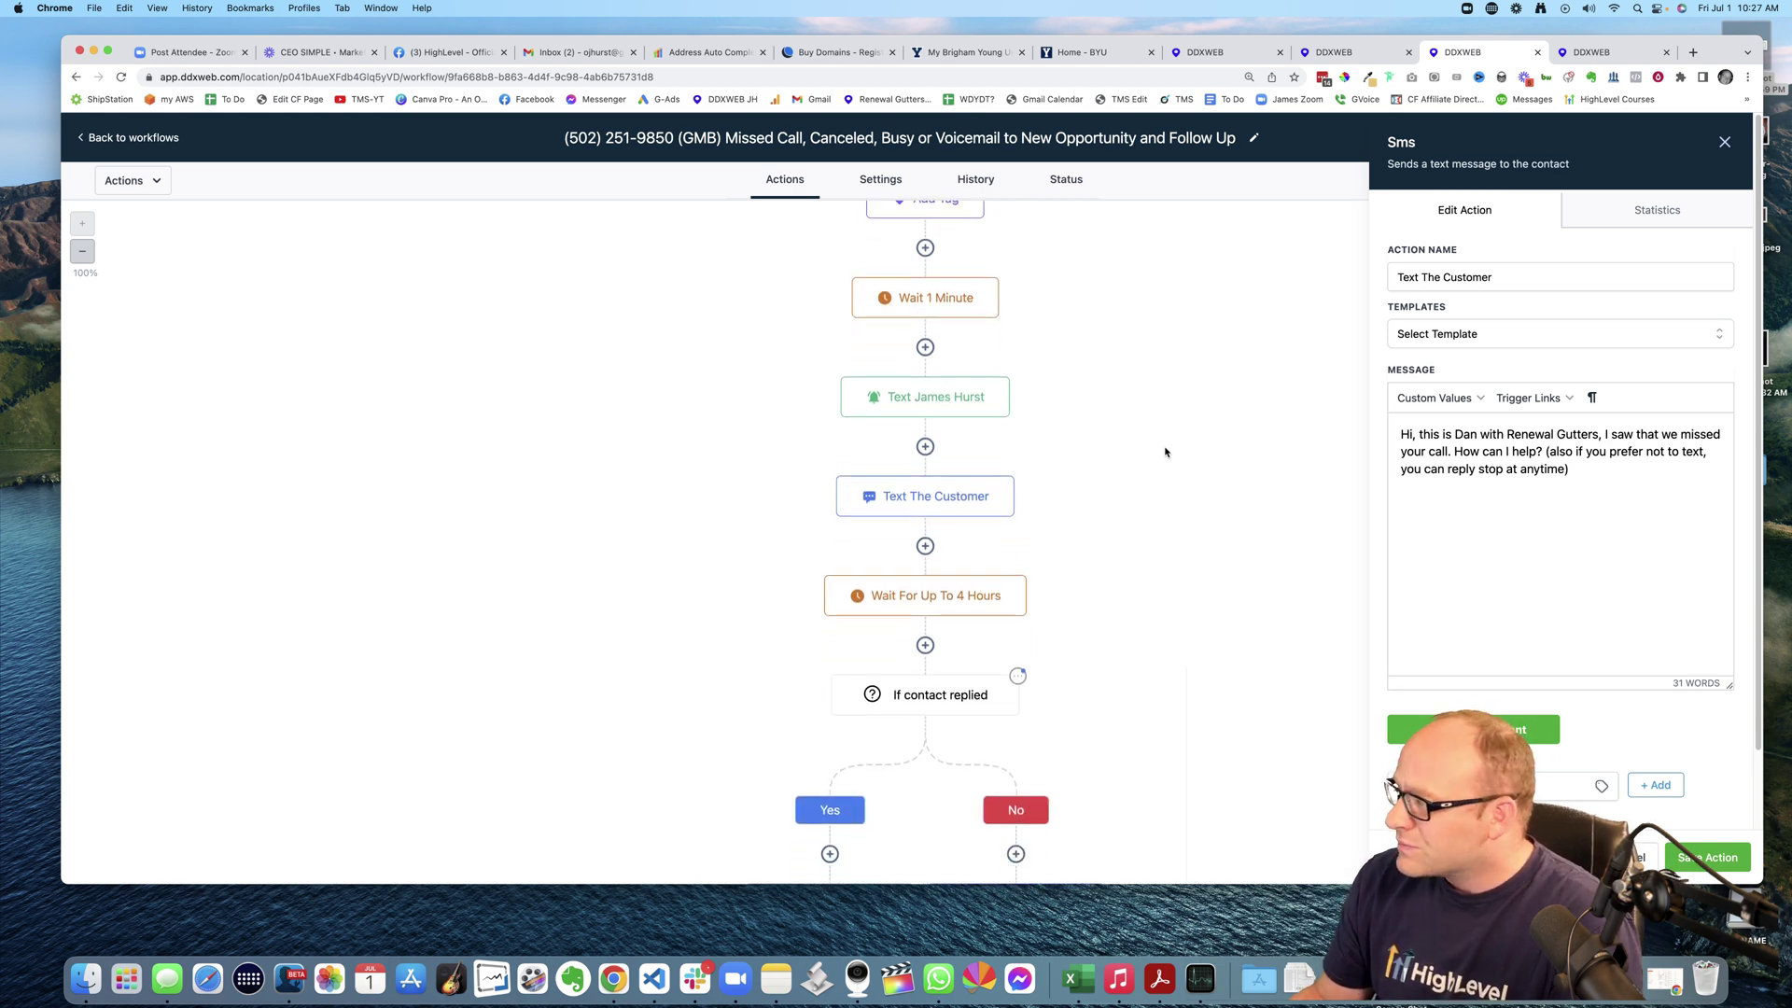
{"action": "scroll", "coordinate": [1165, 452], "scroll_direction": "down", "scroll_amount": 2}
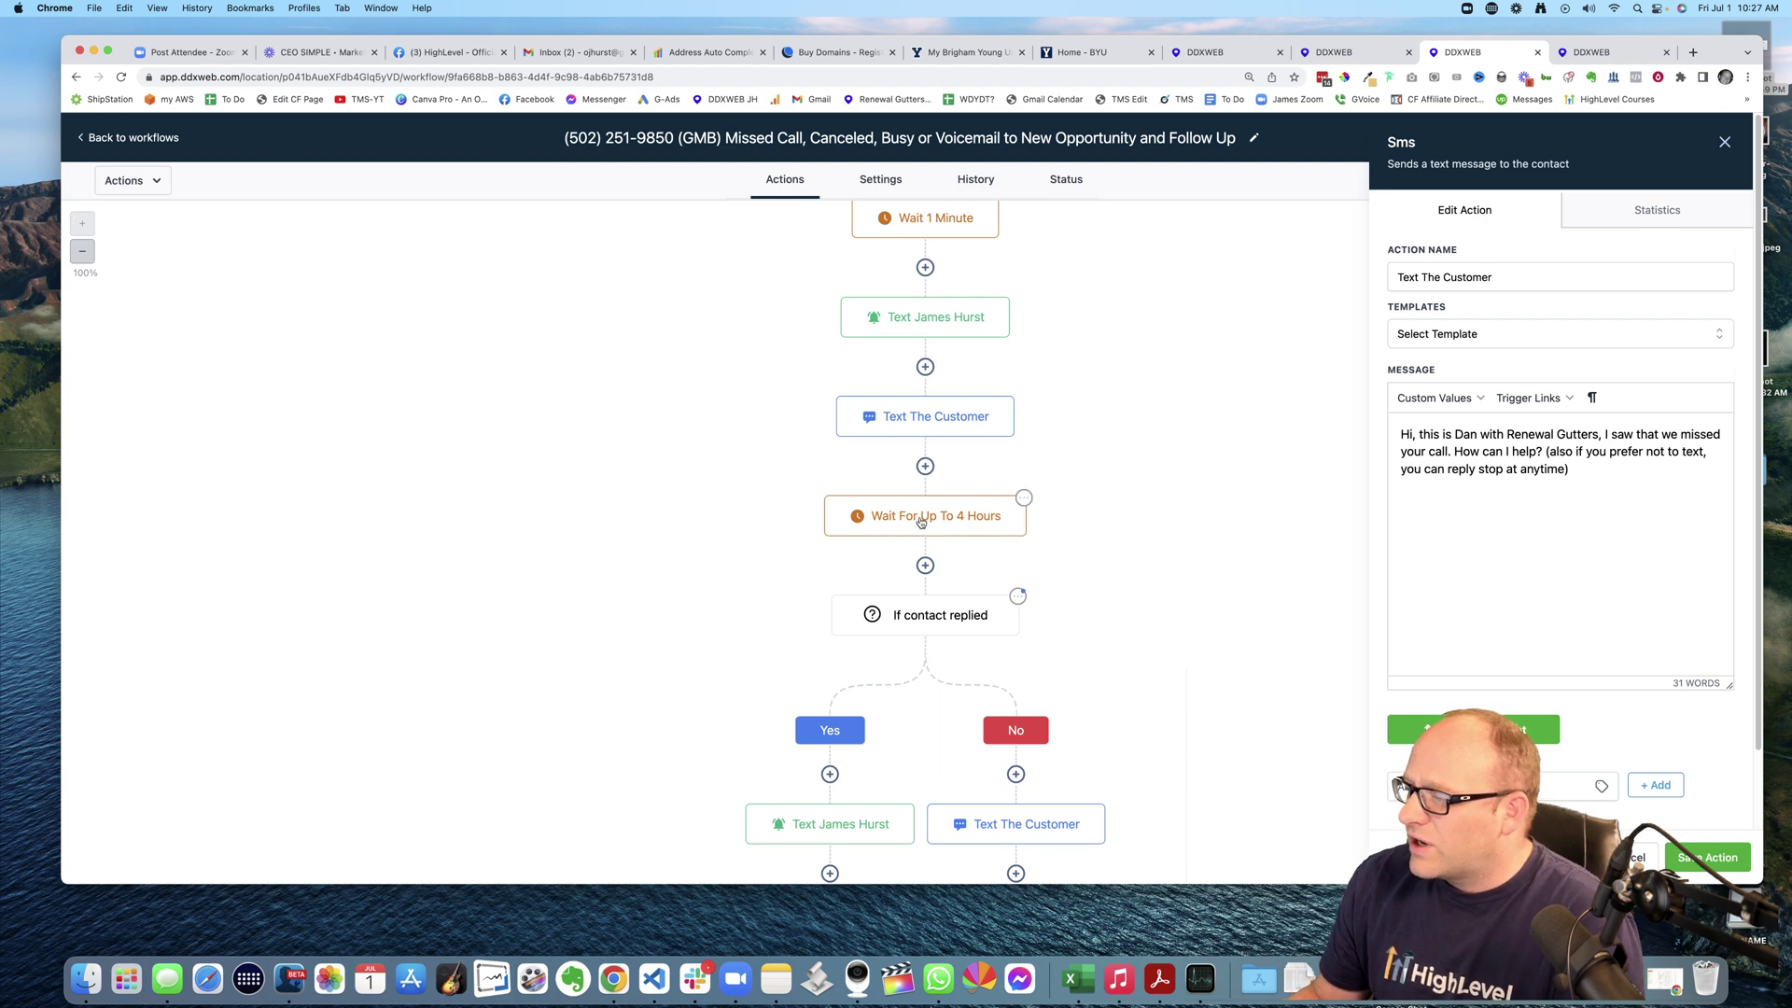
Step: Inspect the 'If contact replied' condition, then open the No branch's 9-word follow-up text
{"action": "left_click", "coordinate": [926, 618]}
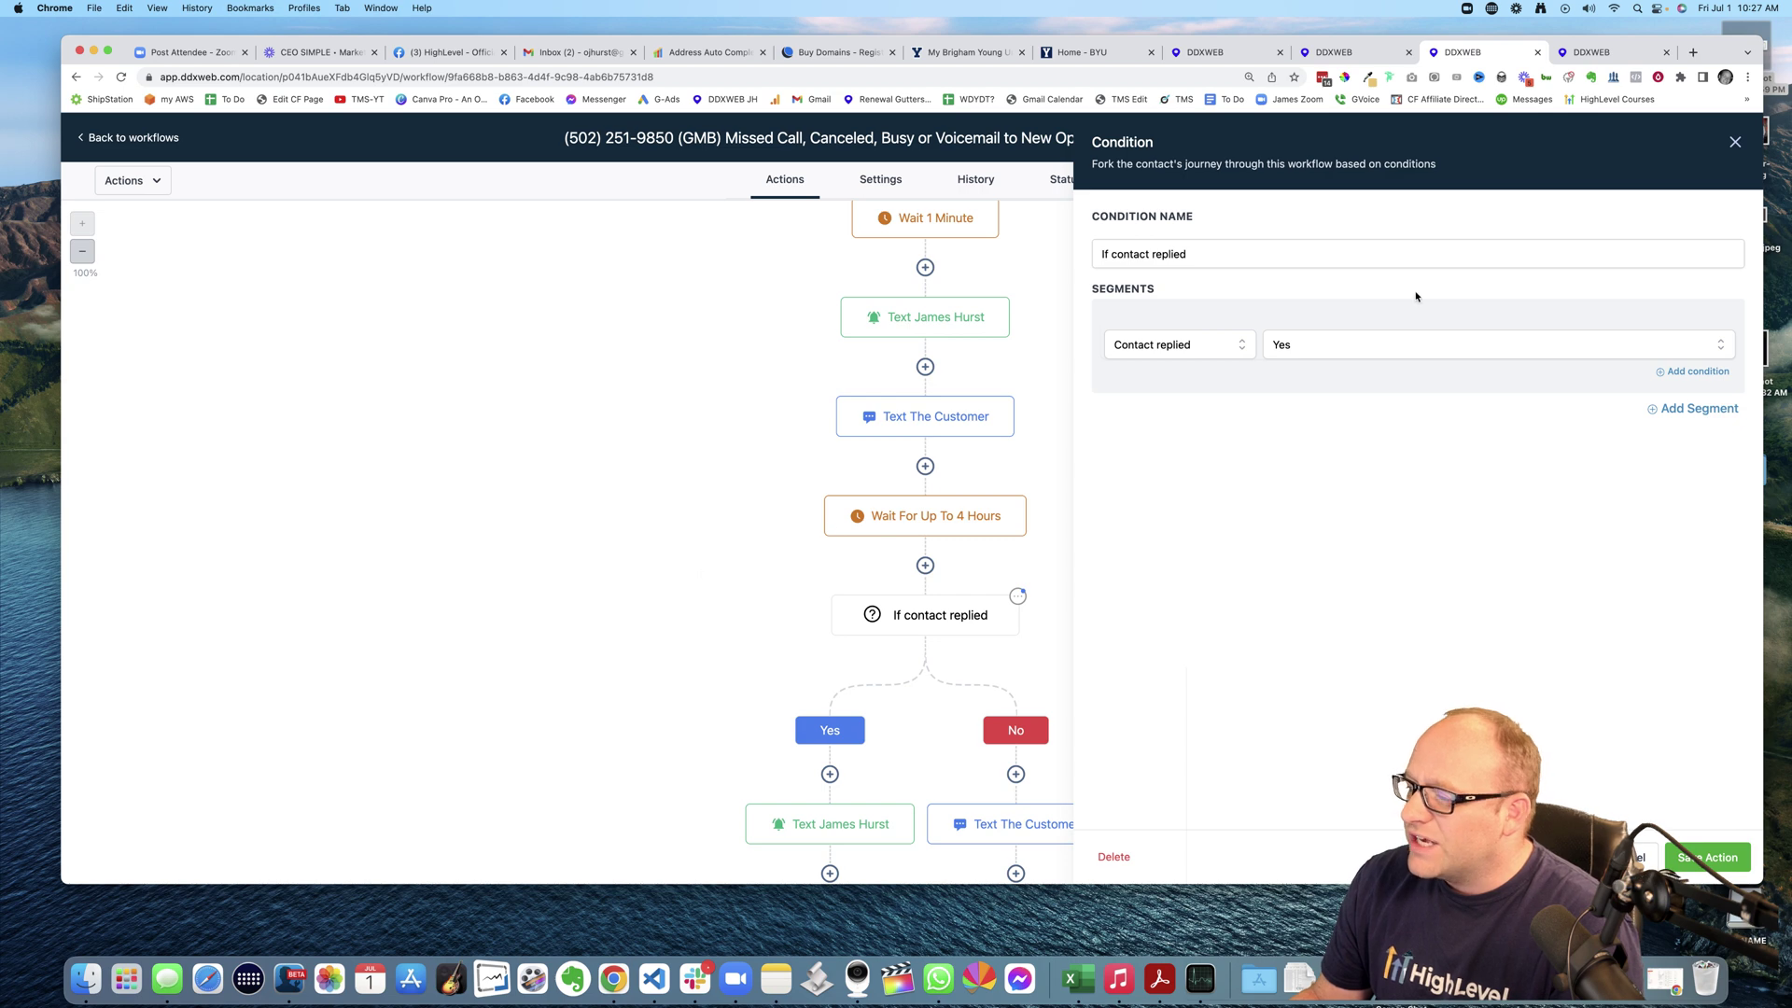
{"action": "left_click", "coordinate": [1735, 142]}
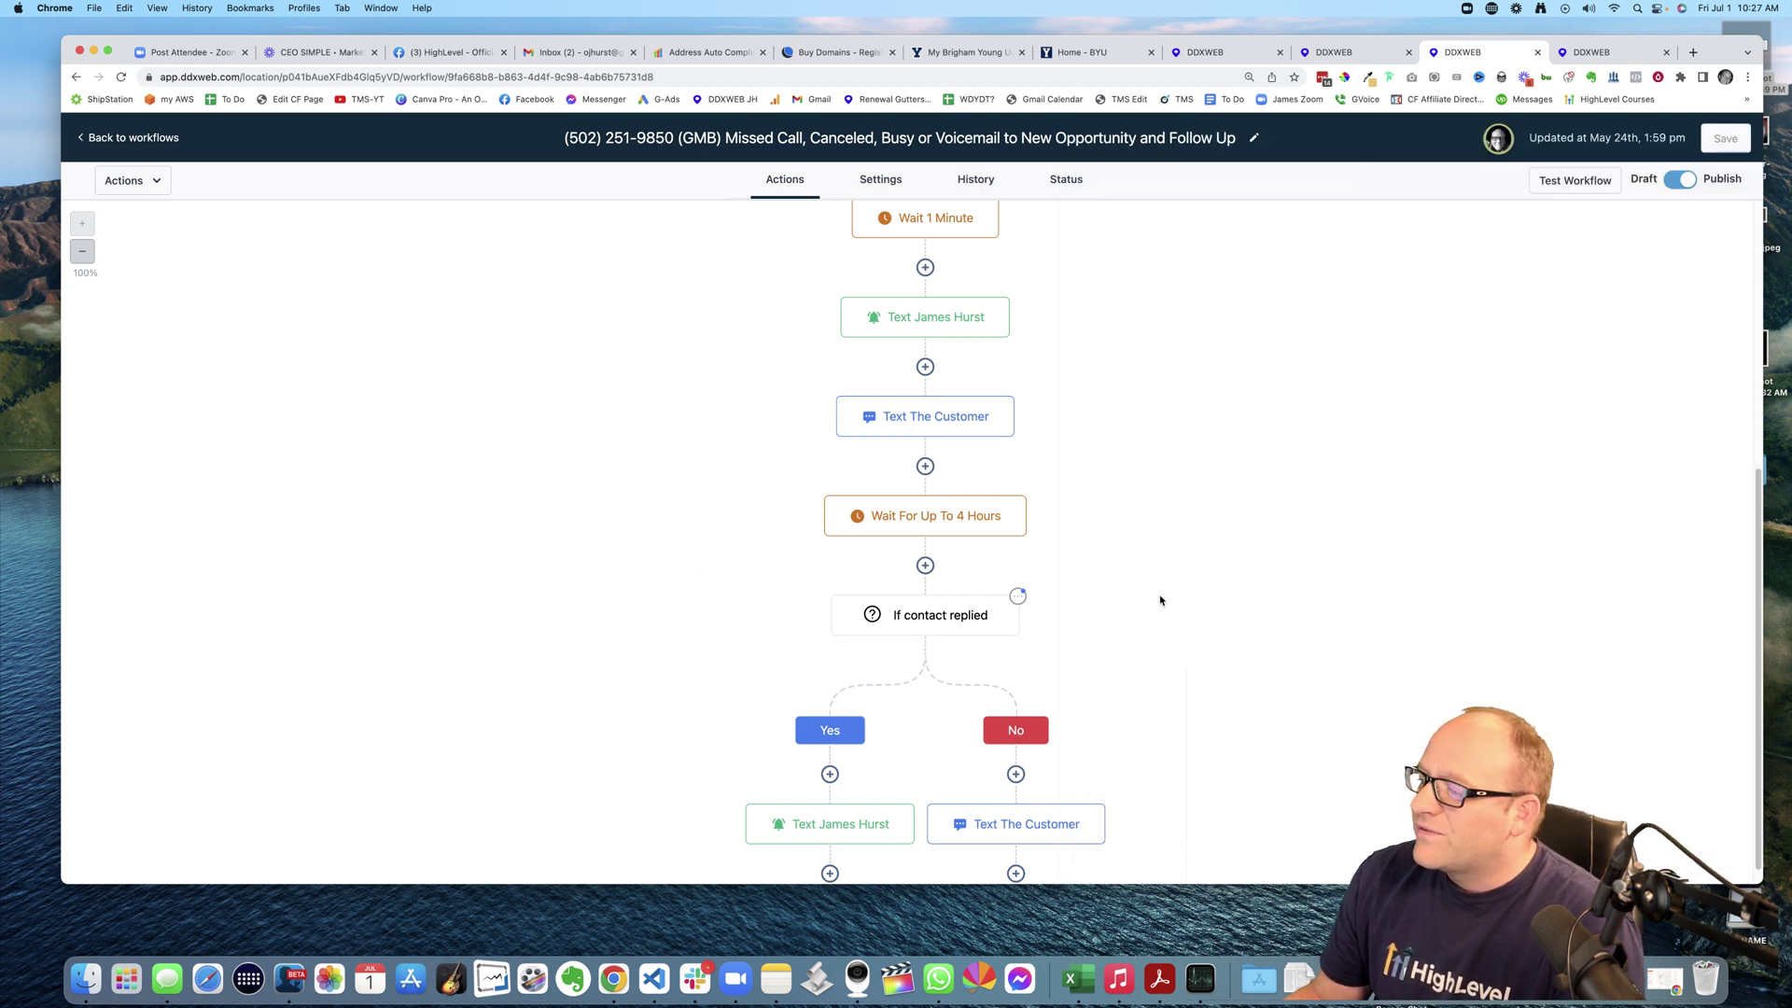
{"action": "scroll", "coordinate": [924, 467], "scroll_direction": "down", "scroll_amount": 4}
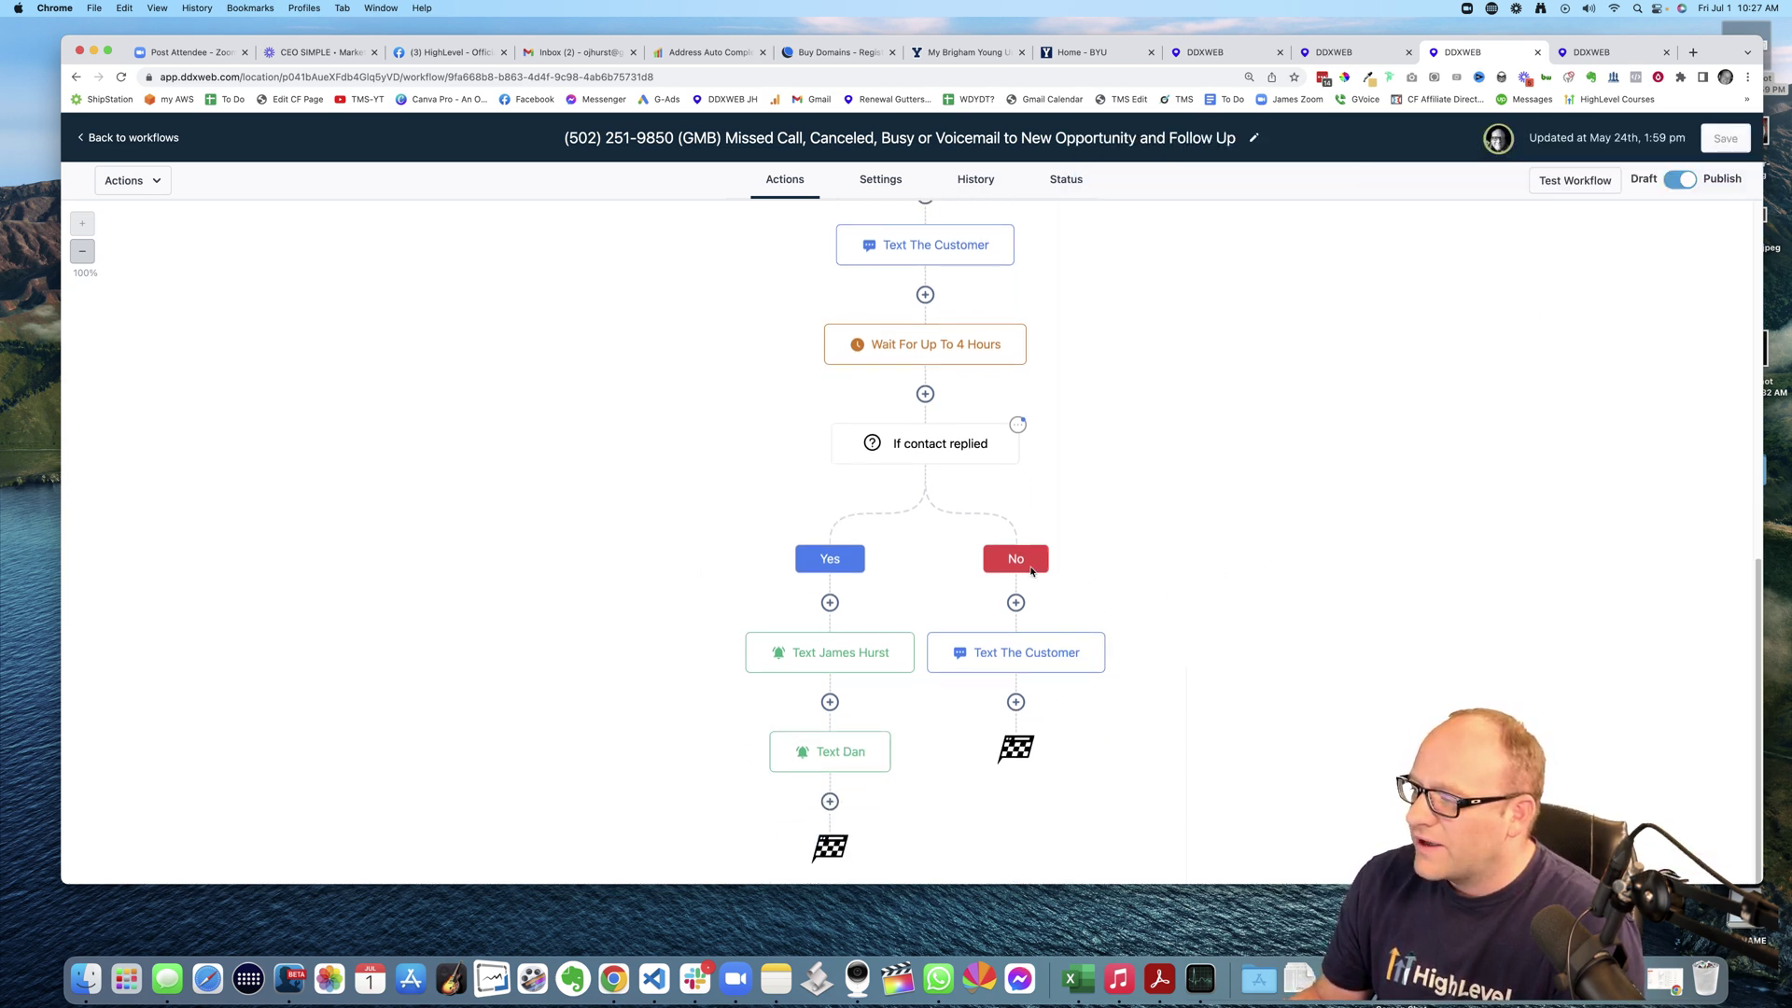
{"action": "left_click", "coordinate": [1019, 657]}
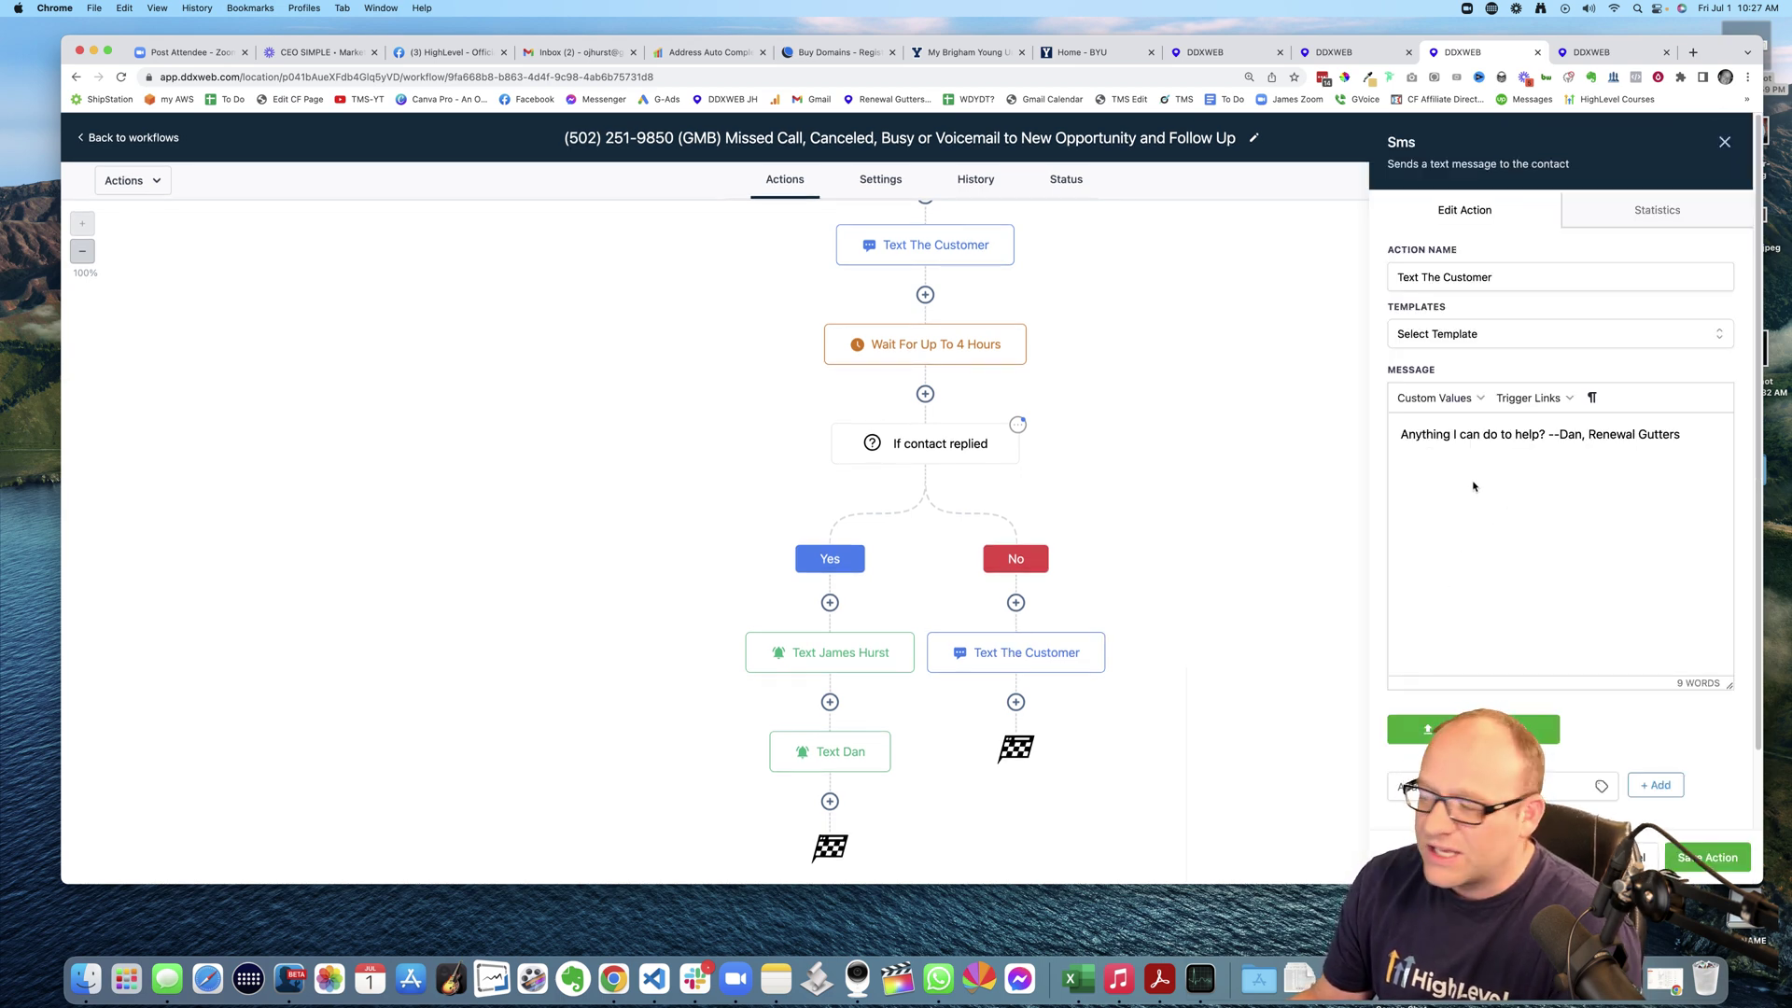
{"action": "left_click_drag", "start_coordinate": [1419, 435], "coordinate": [1699, 453]}
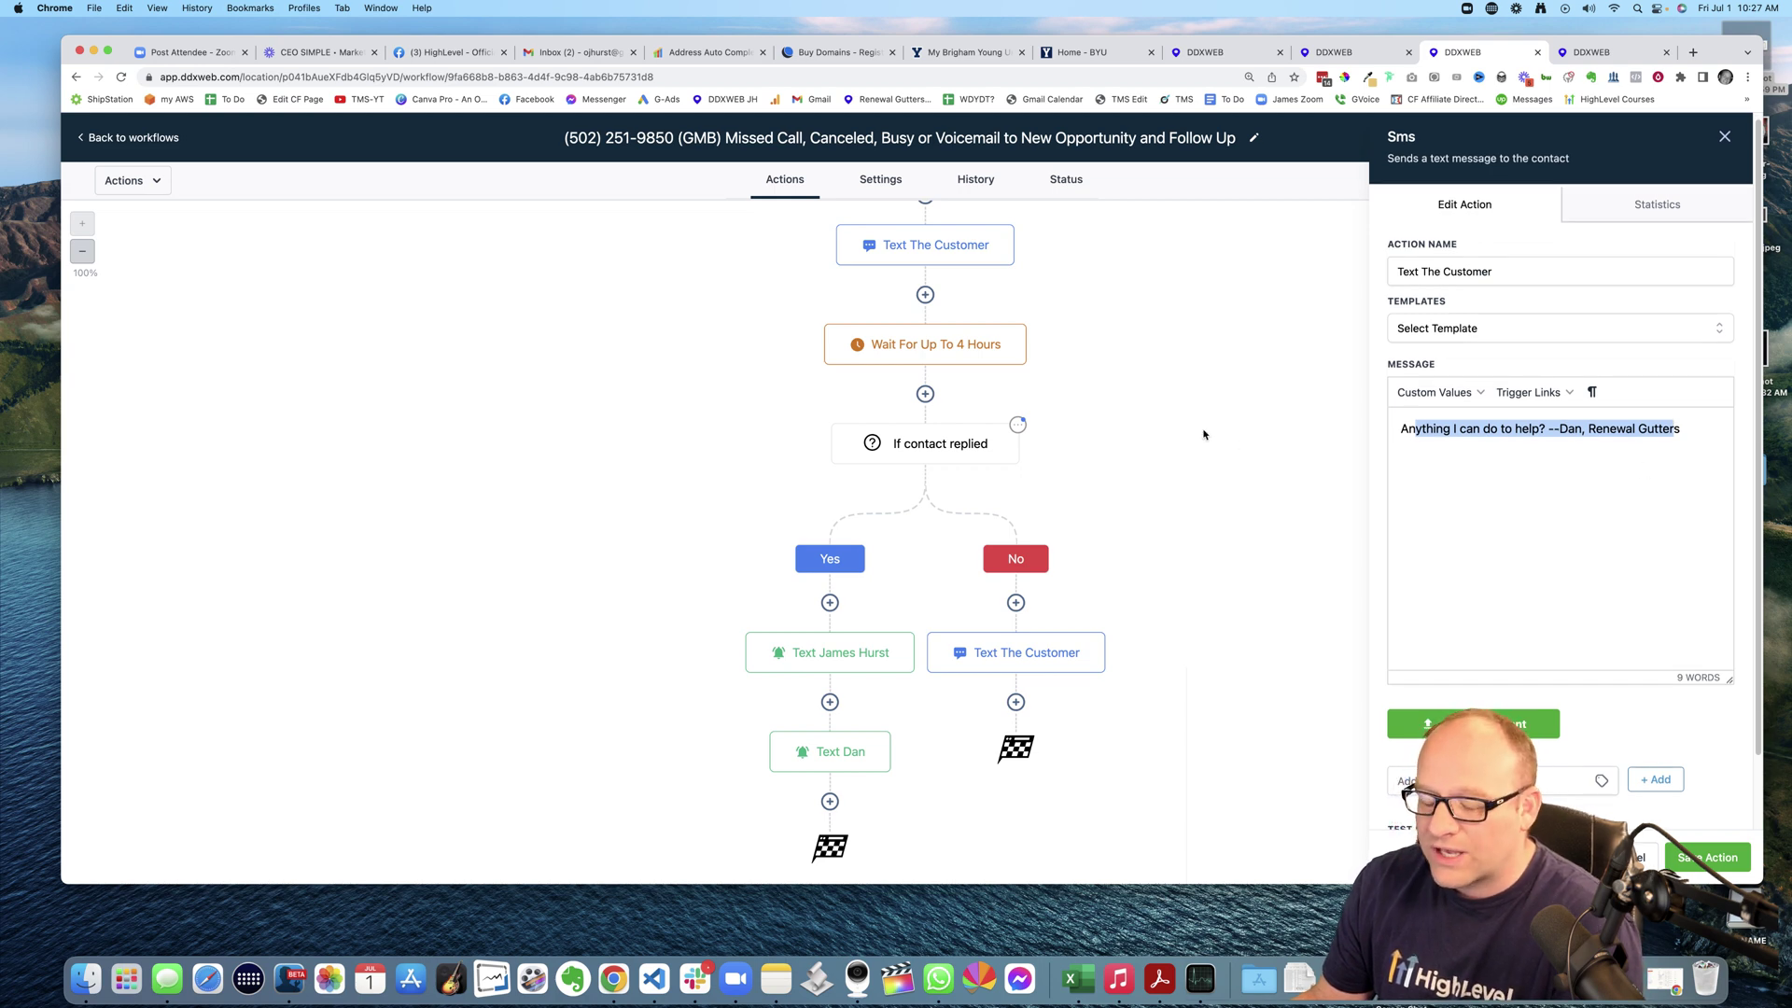
Step: Open the Yes branch's internal SMS notification and highlight its {{message.body}} reply placeholder
{"action": "left_click", "coordinate": [825, 569]}
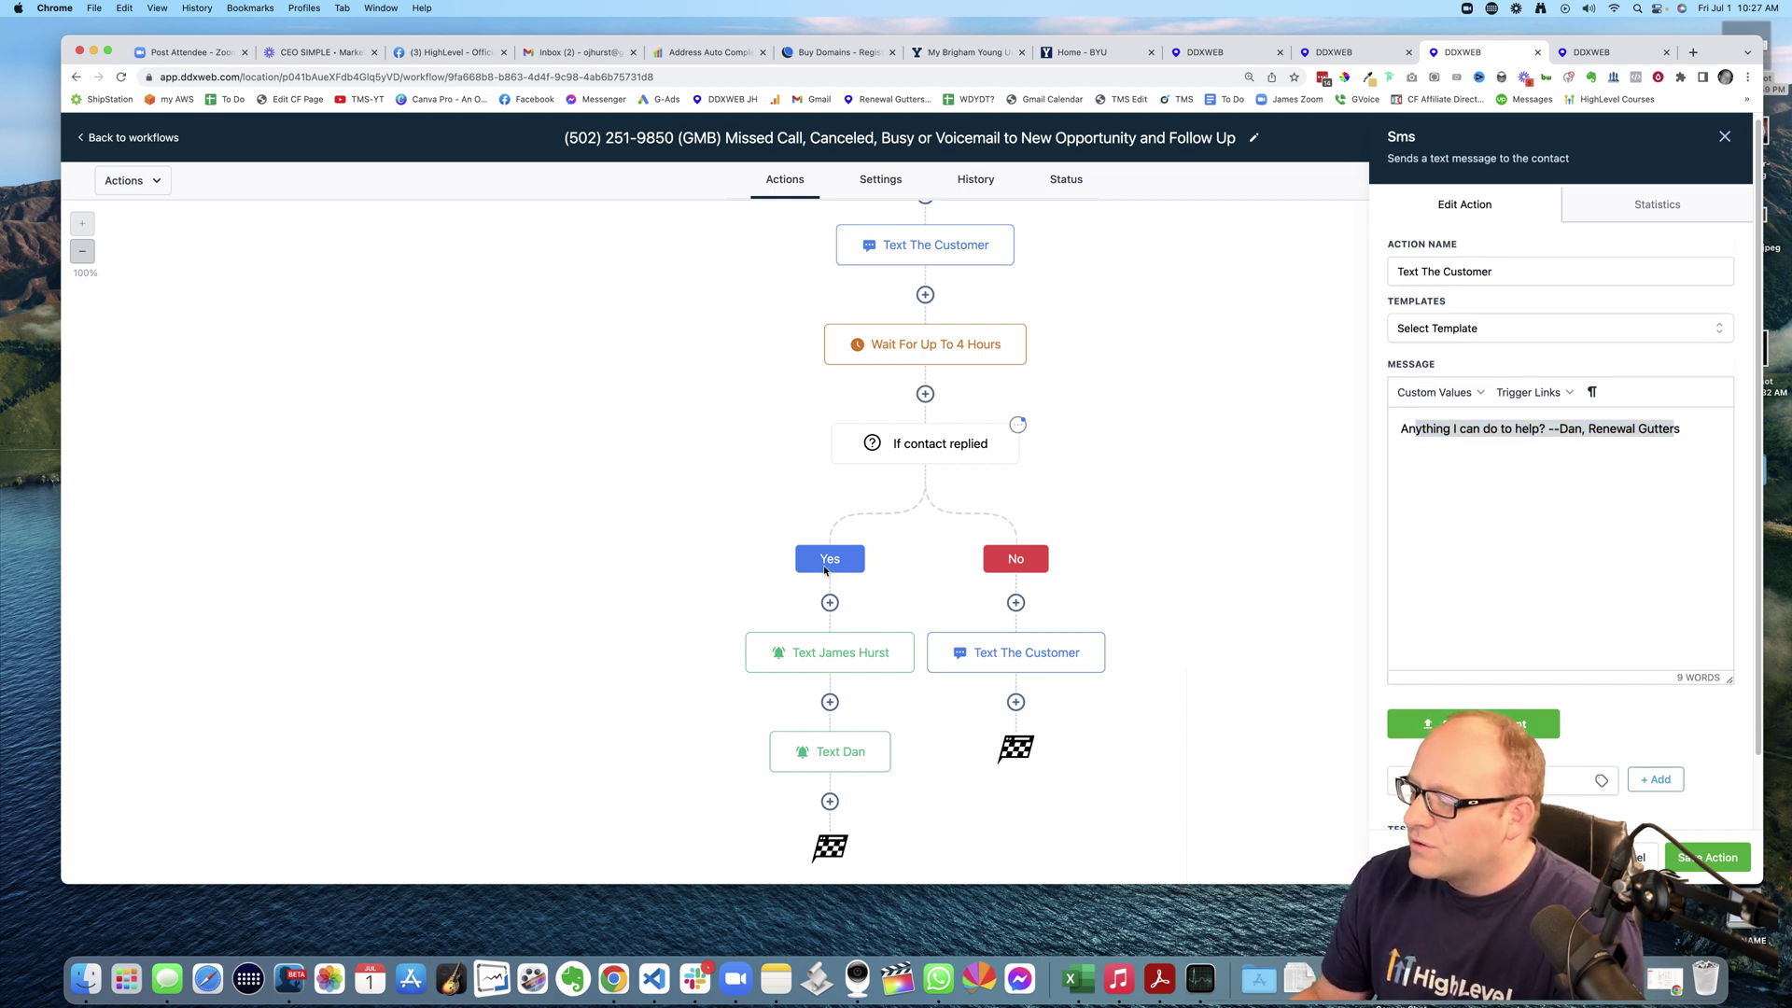
{"action": "left_click", "coordinate": [825, 664]}
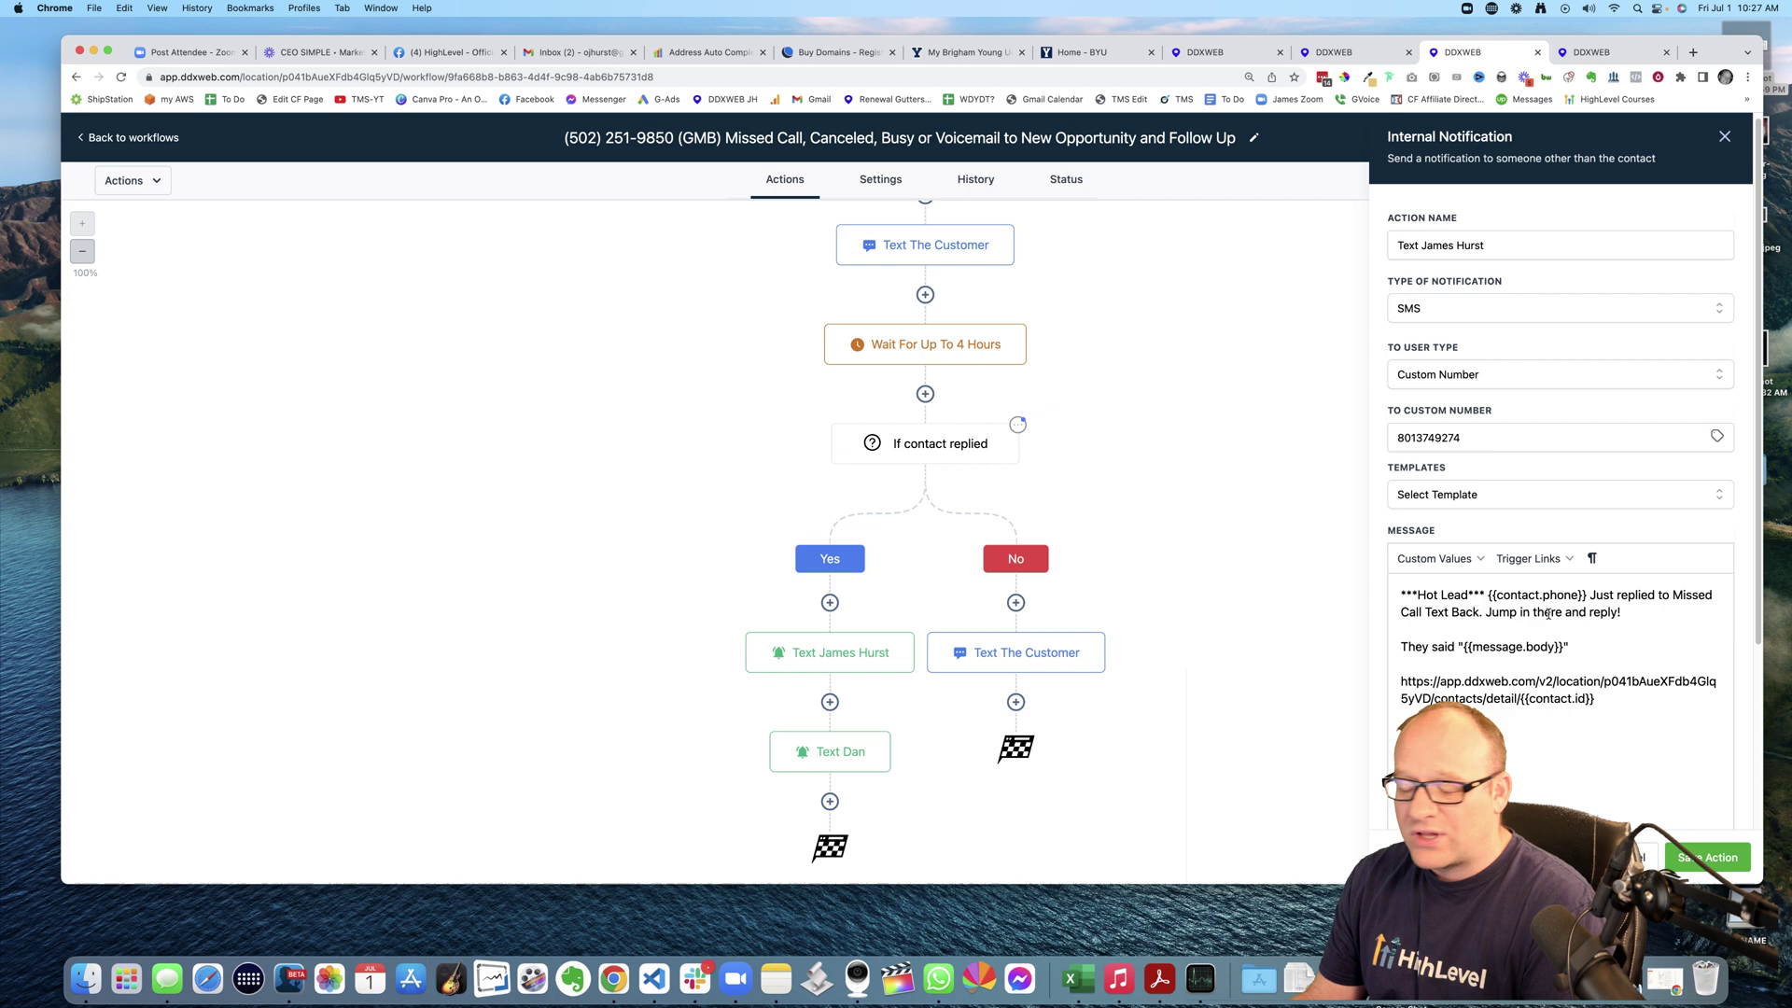
{"action": "left_click_drag", "start_coordinate": [1425, 649], "coordinate": [1576, 650]}
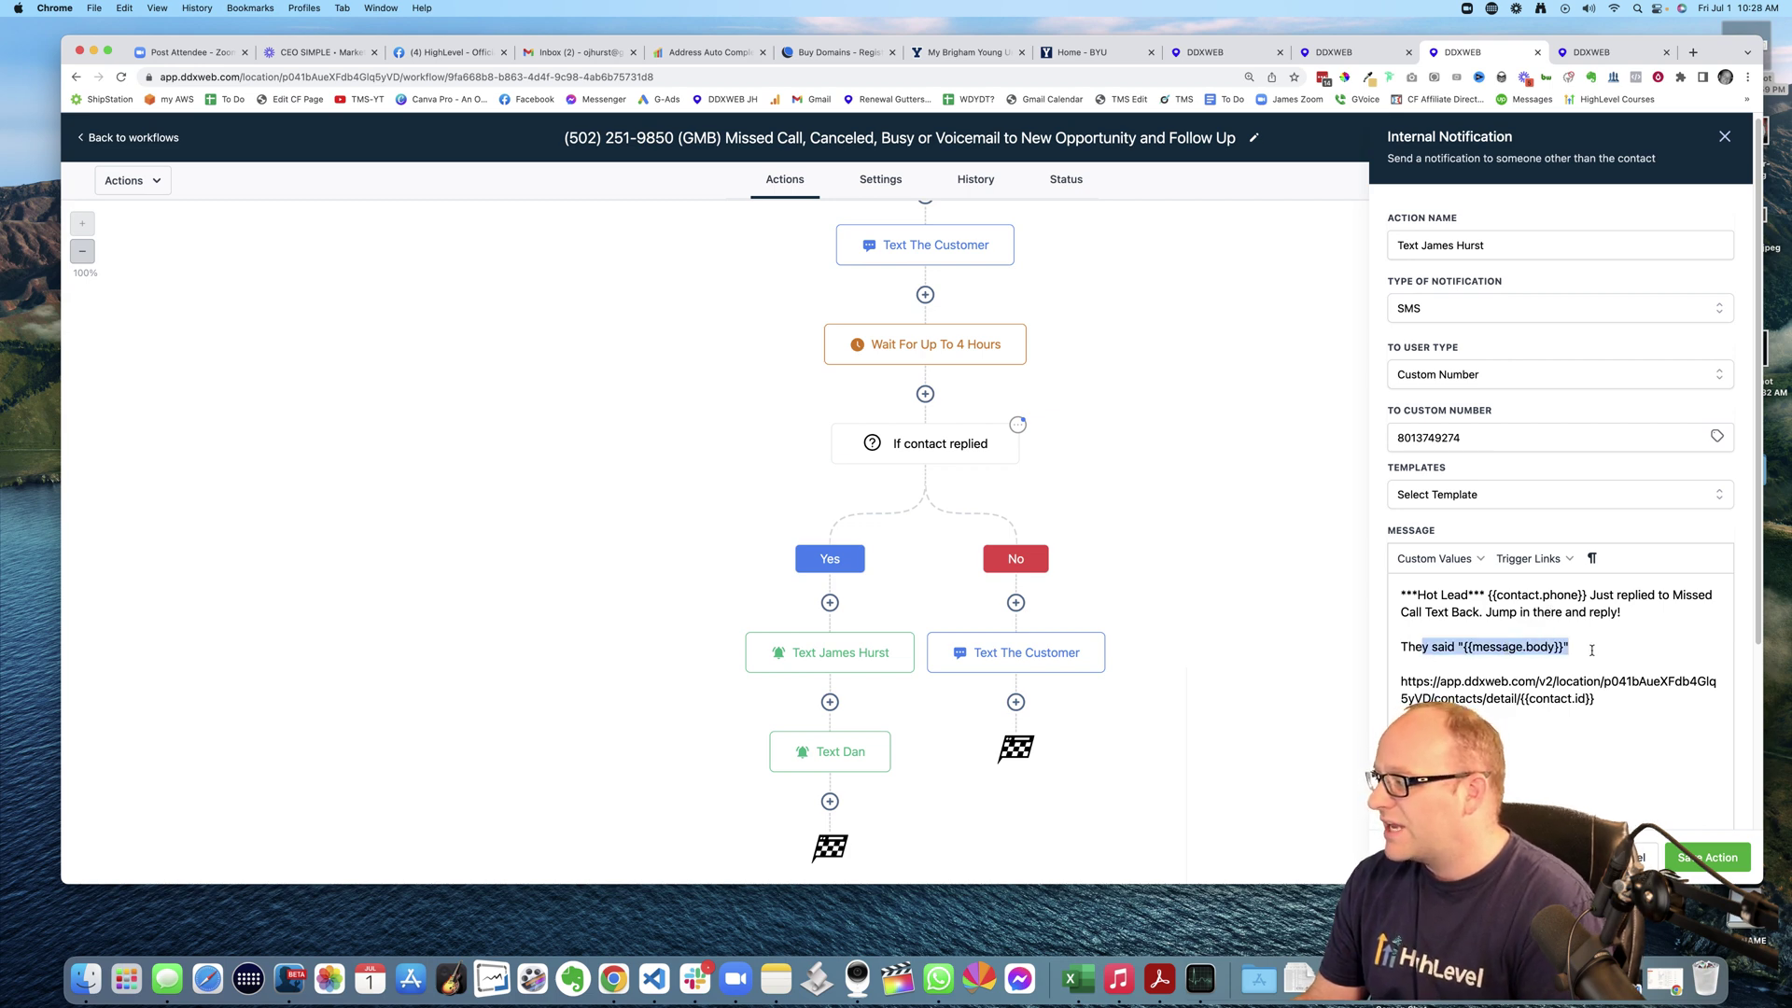
{"action": "key", "text": "Right"}
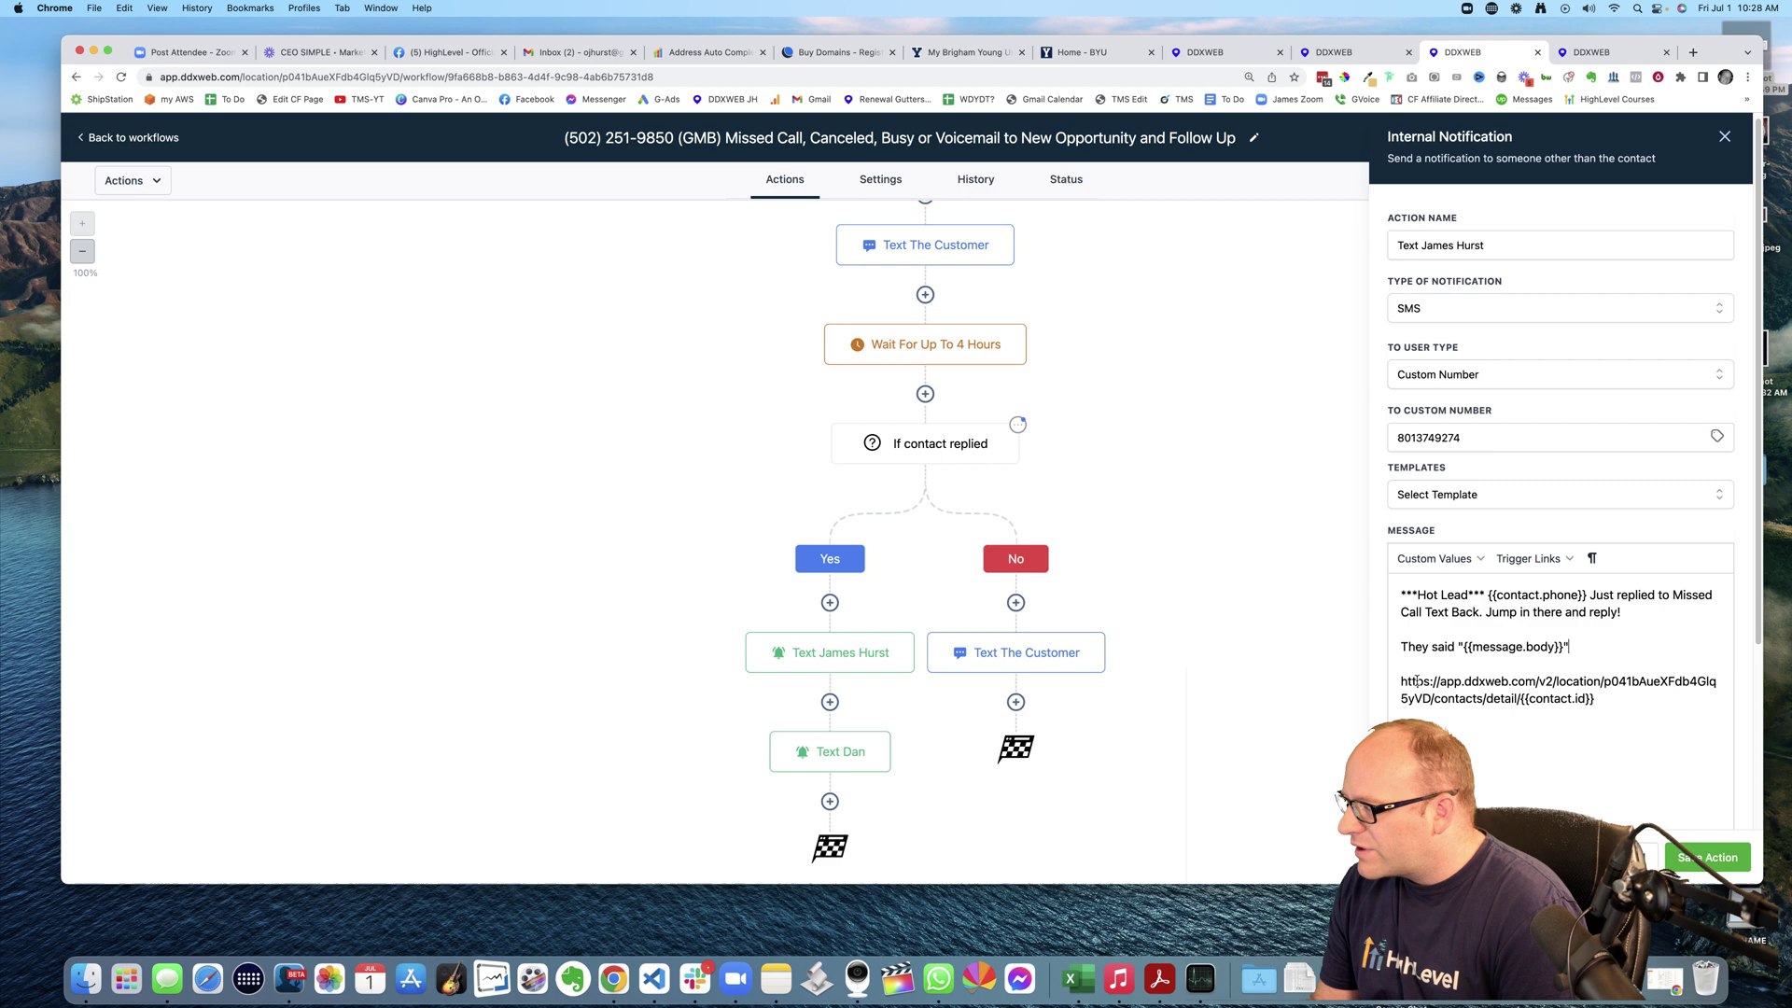
Step: Highlight the contact-record link in the message, including its location id and contact id placeholder
{"action": "left_click_drag", "start_coordinate": [1419, 681], "coordinate": [1688, 680]}
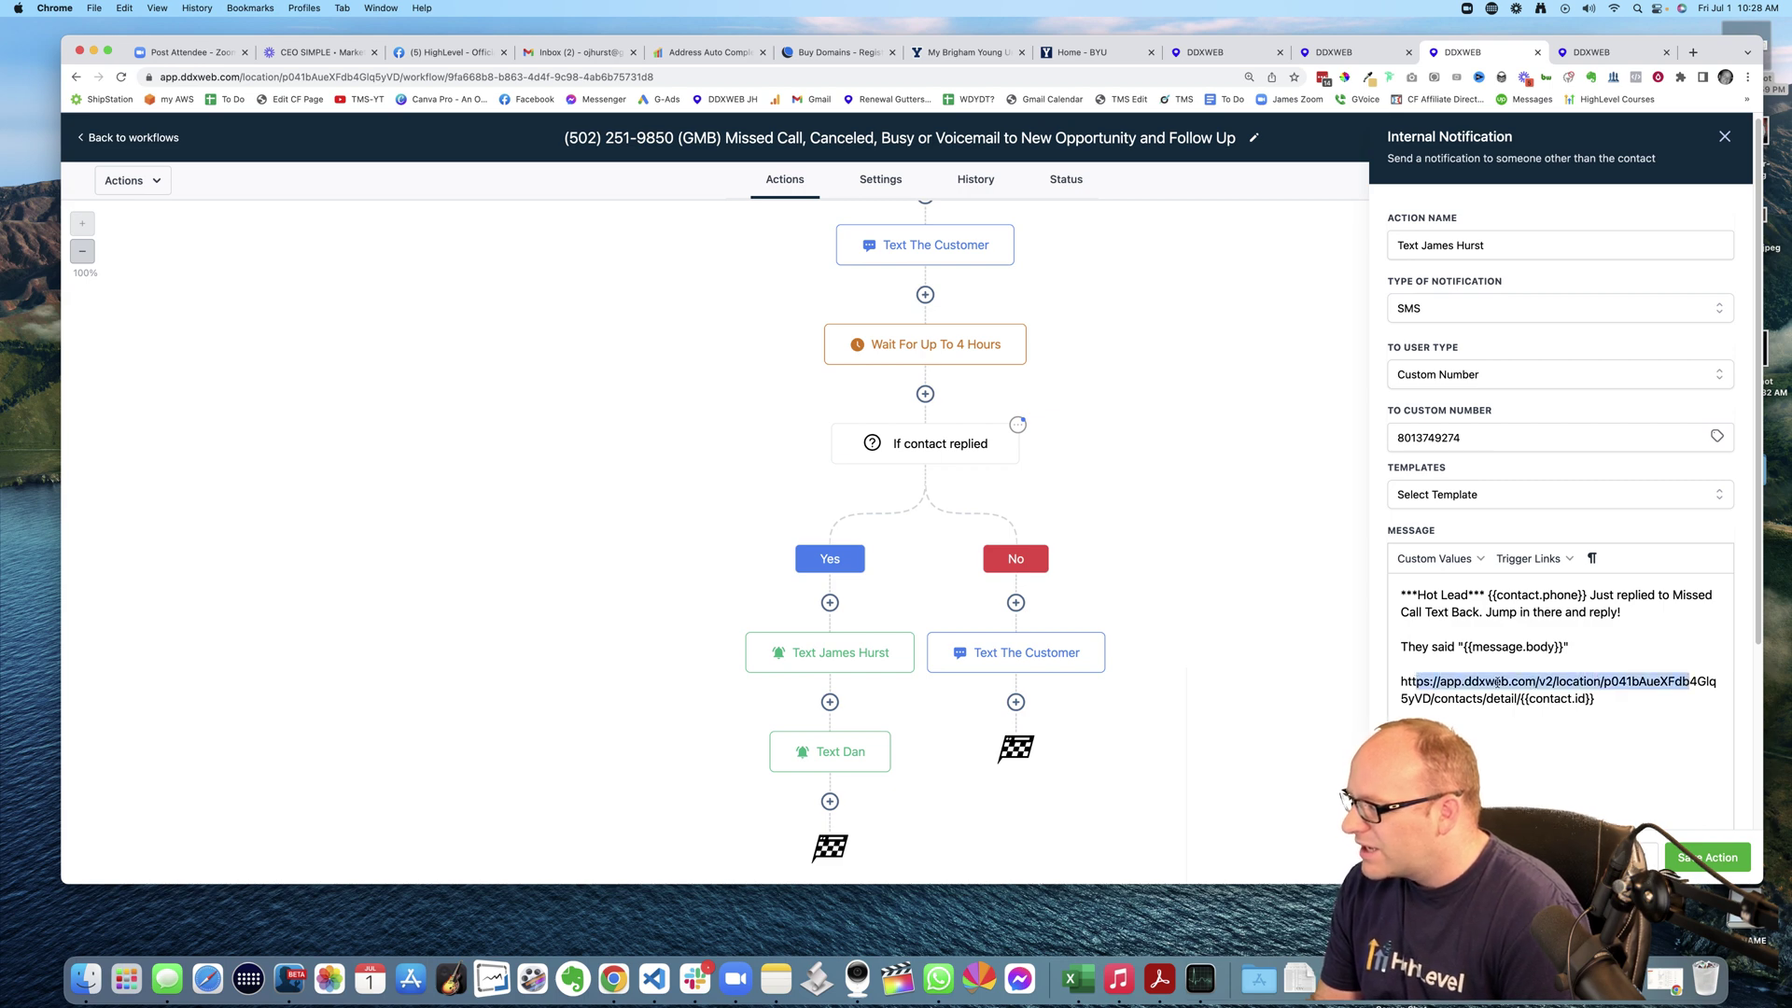
{"action": "left_click", "coordinate": [1511, 682]}
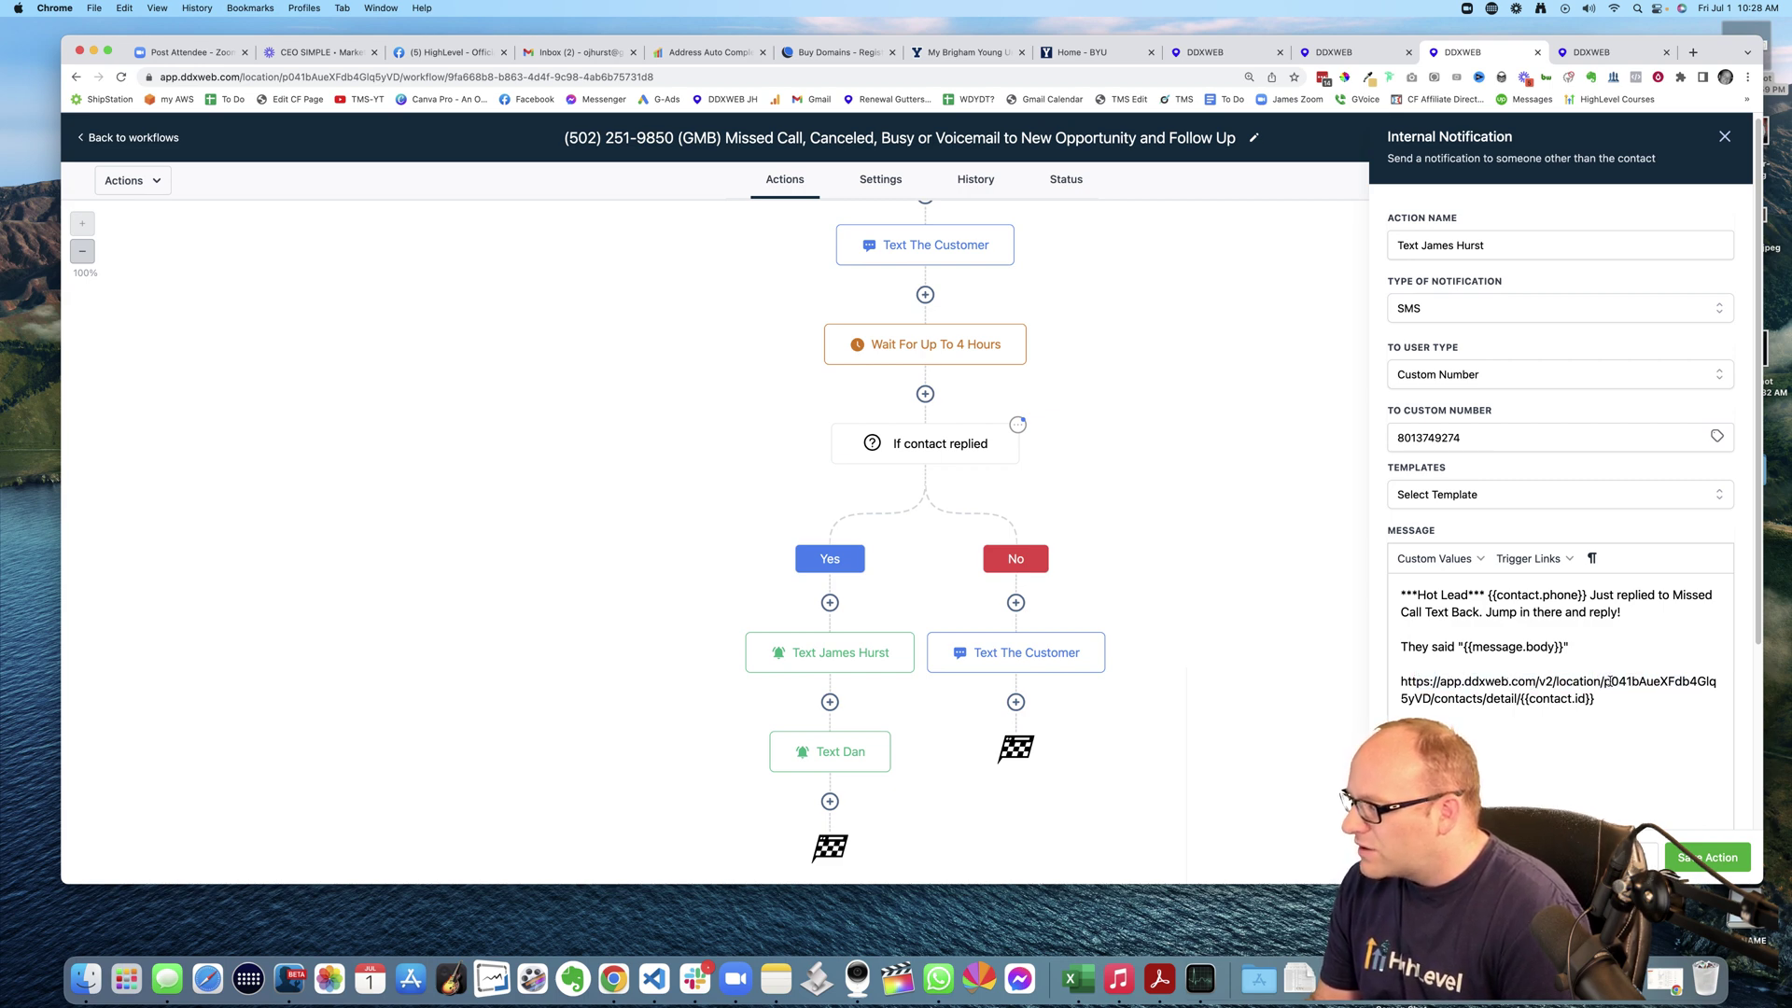
{"action": "left_click_drag", "start_coordinate": [1631, 682], "coordinate": [1707, 680]}
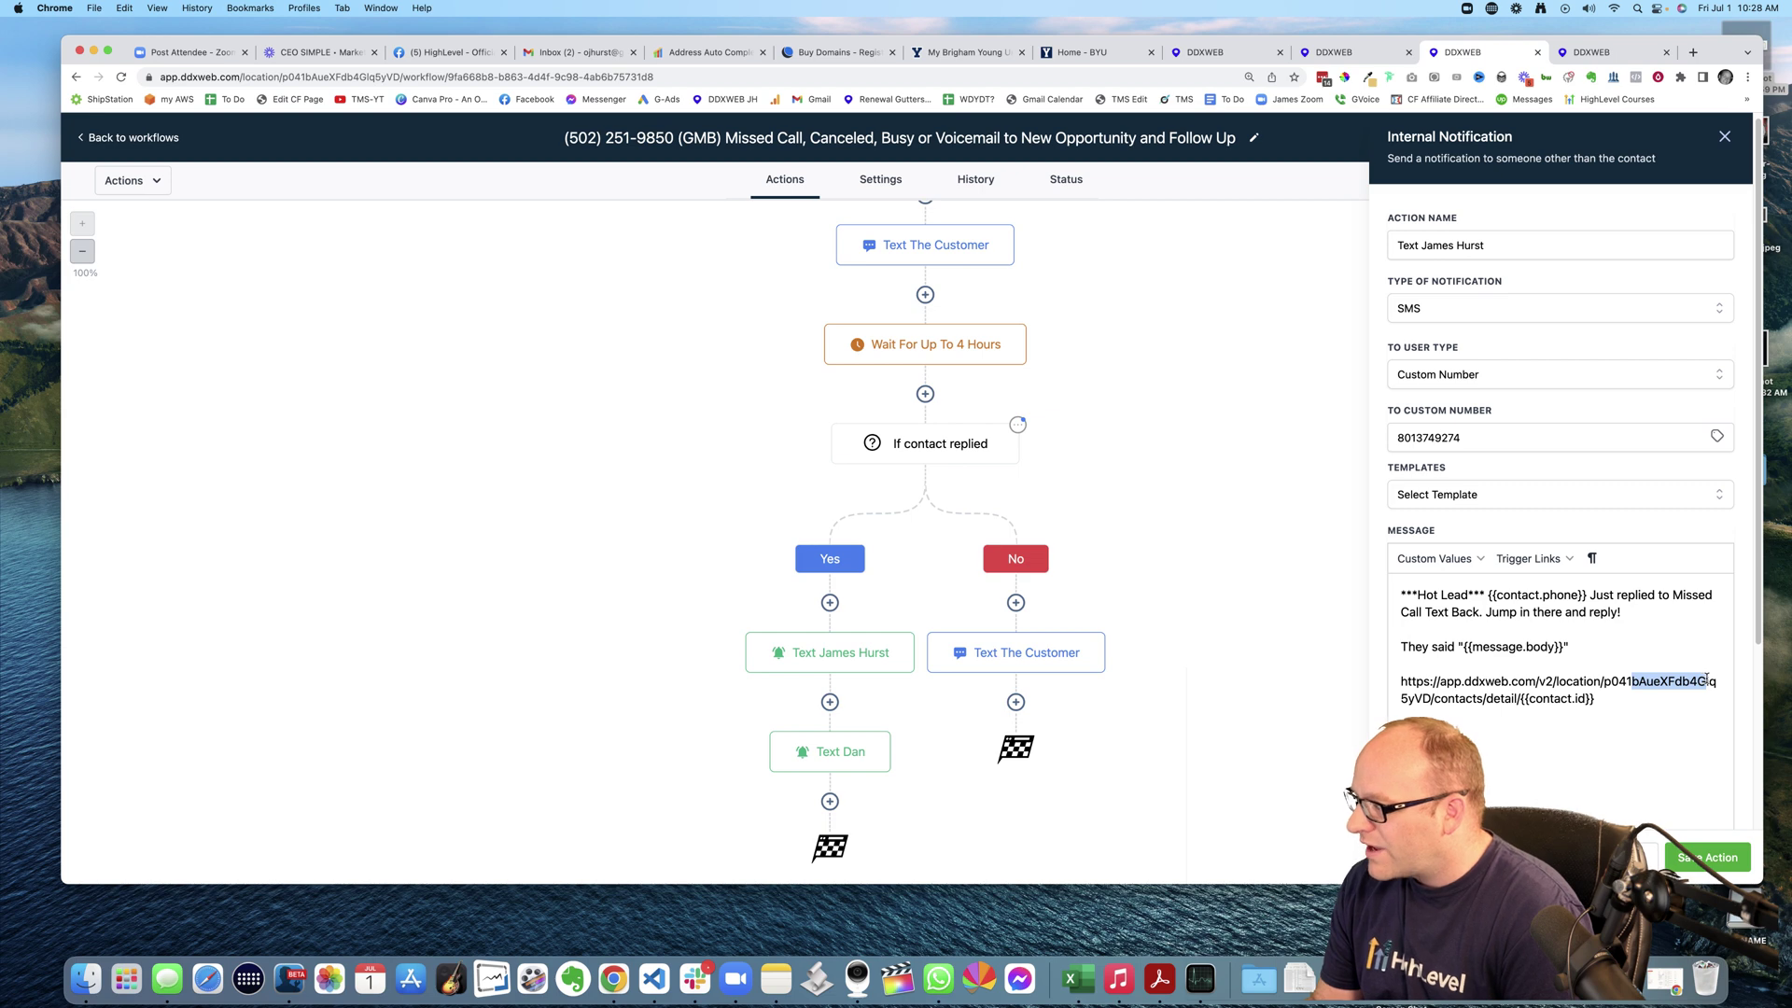
{"action": "left_click", "coordinate": [1452, 700]}
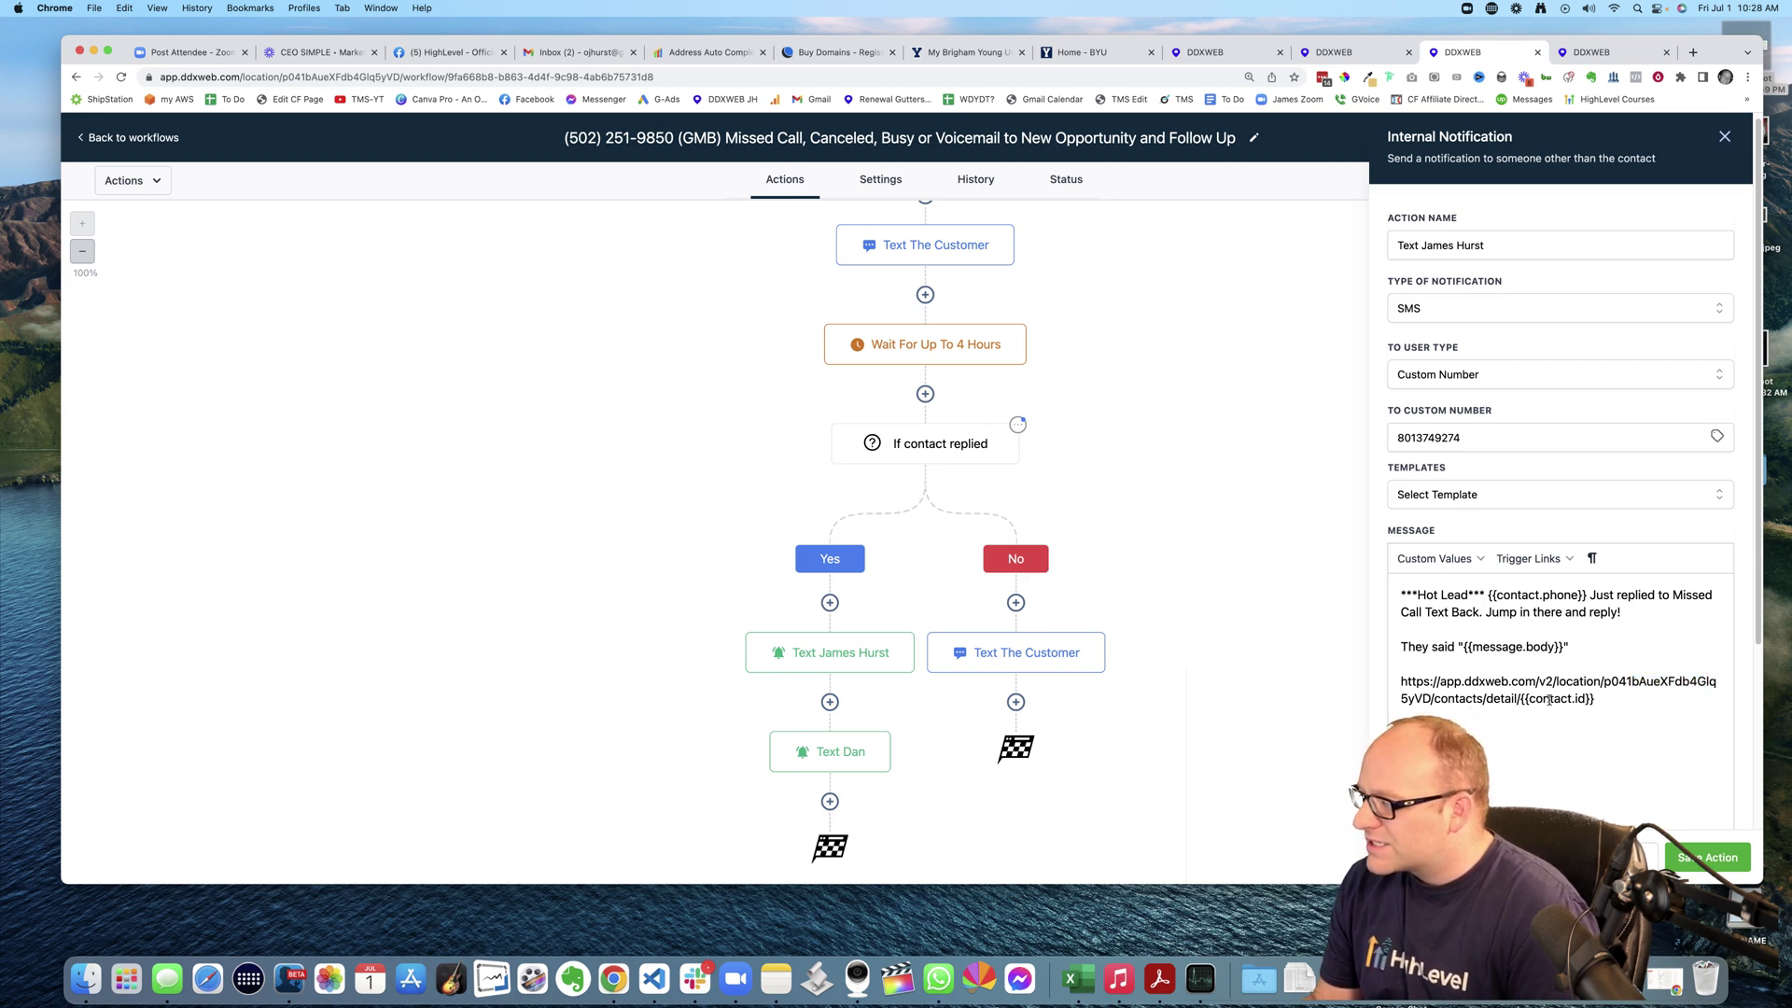
{"action": "left_click_drag", "start_coordinate": [1518, 698], "coordinate": [1598, 698]}
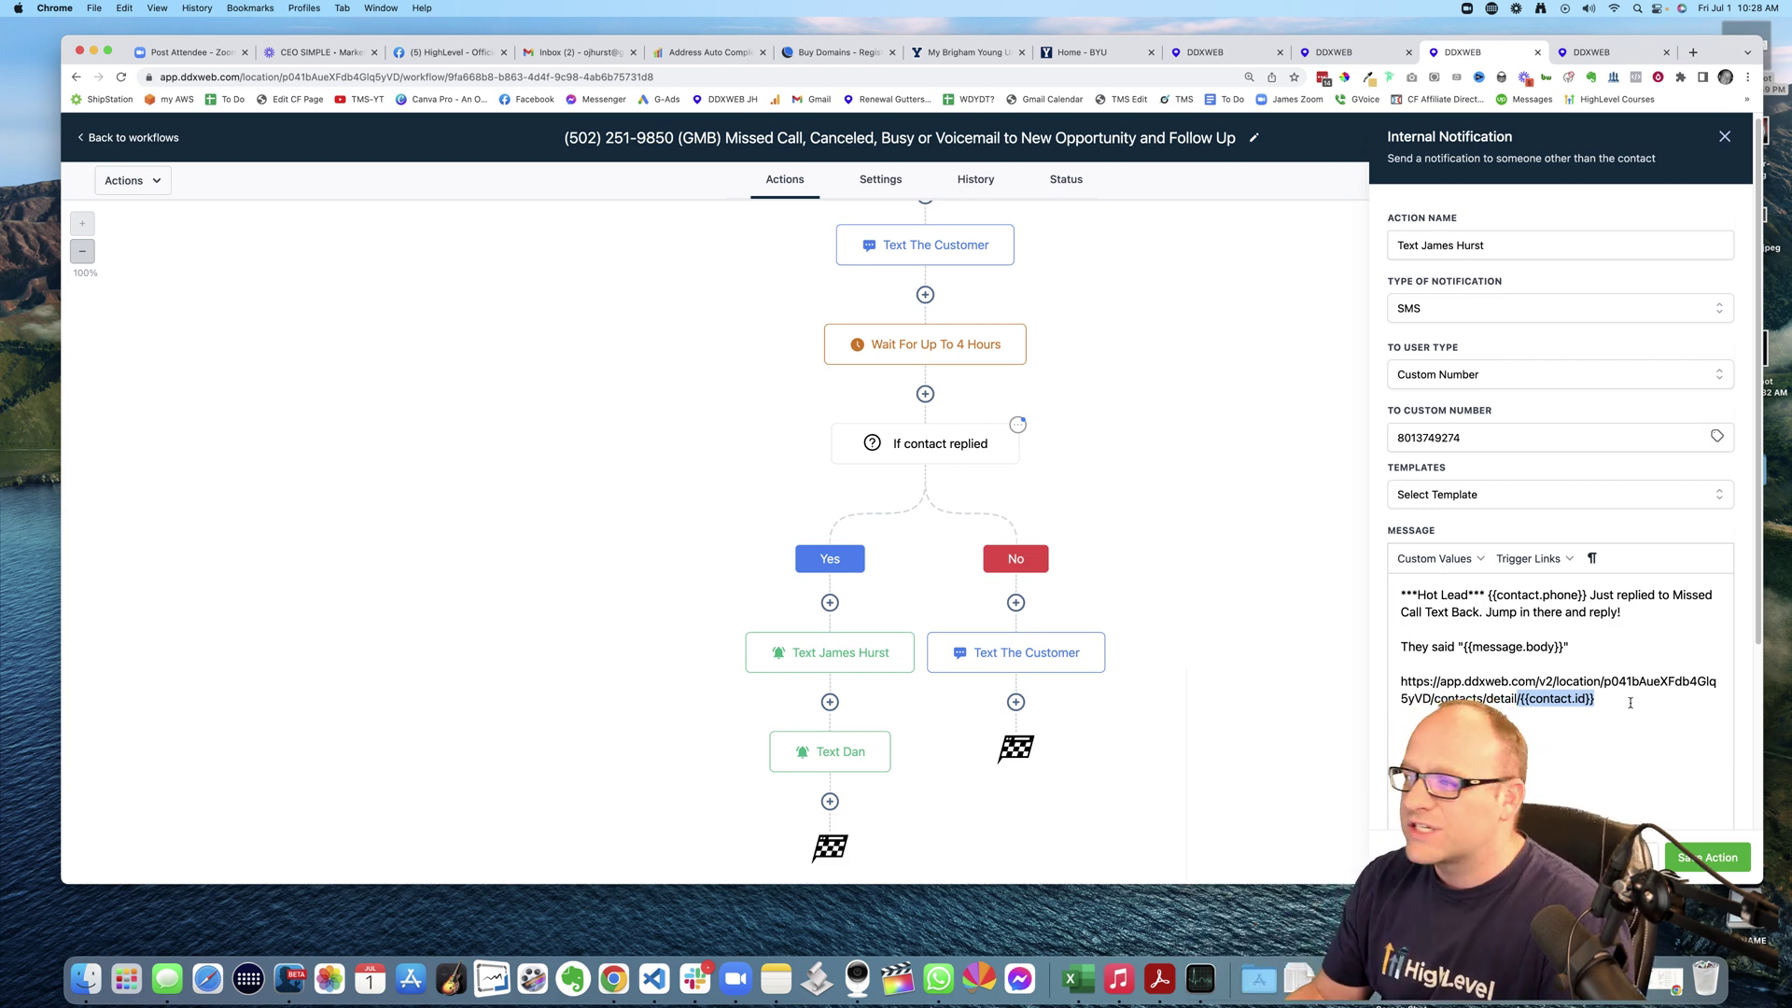
Step: Open the DDXWEB contact record from the link in the Messages Hot Lead text
{"action": "left_click", "coordinate": [167, 978]}
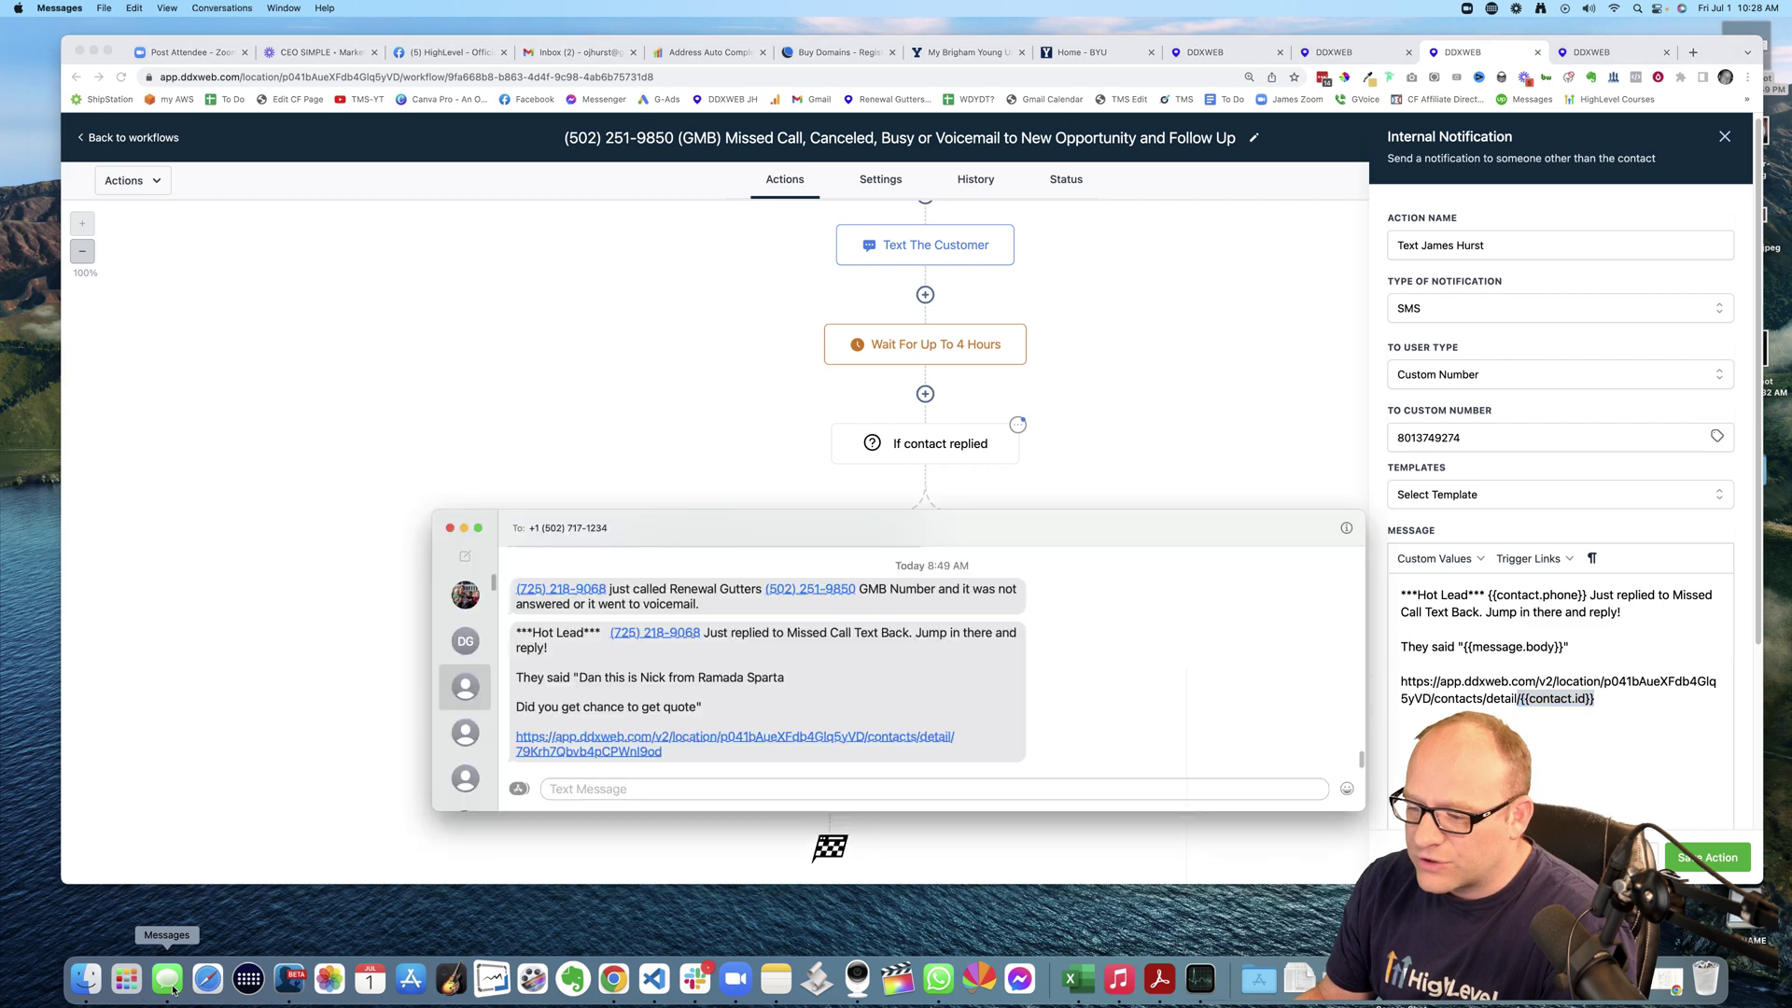
{"action": "left_click", "coordinate": [619, 747]}
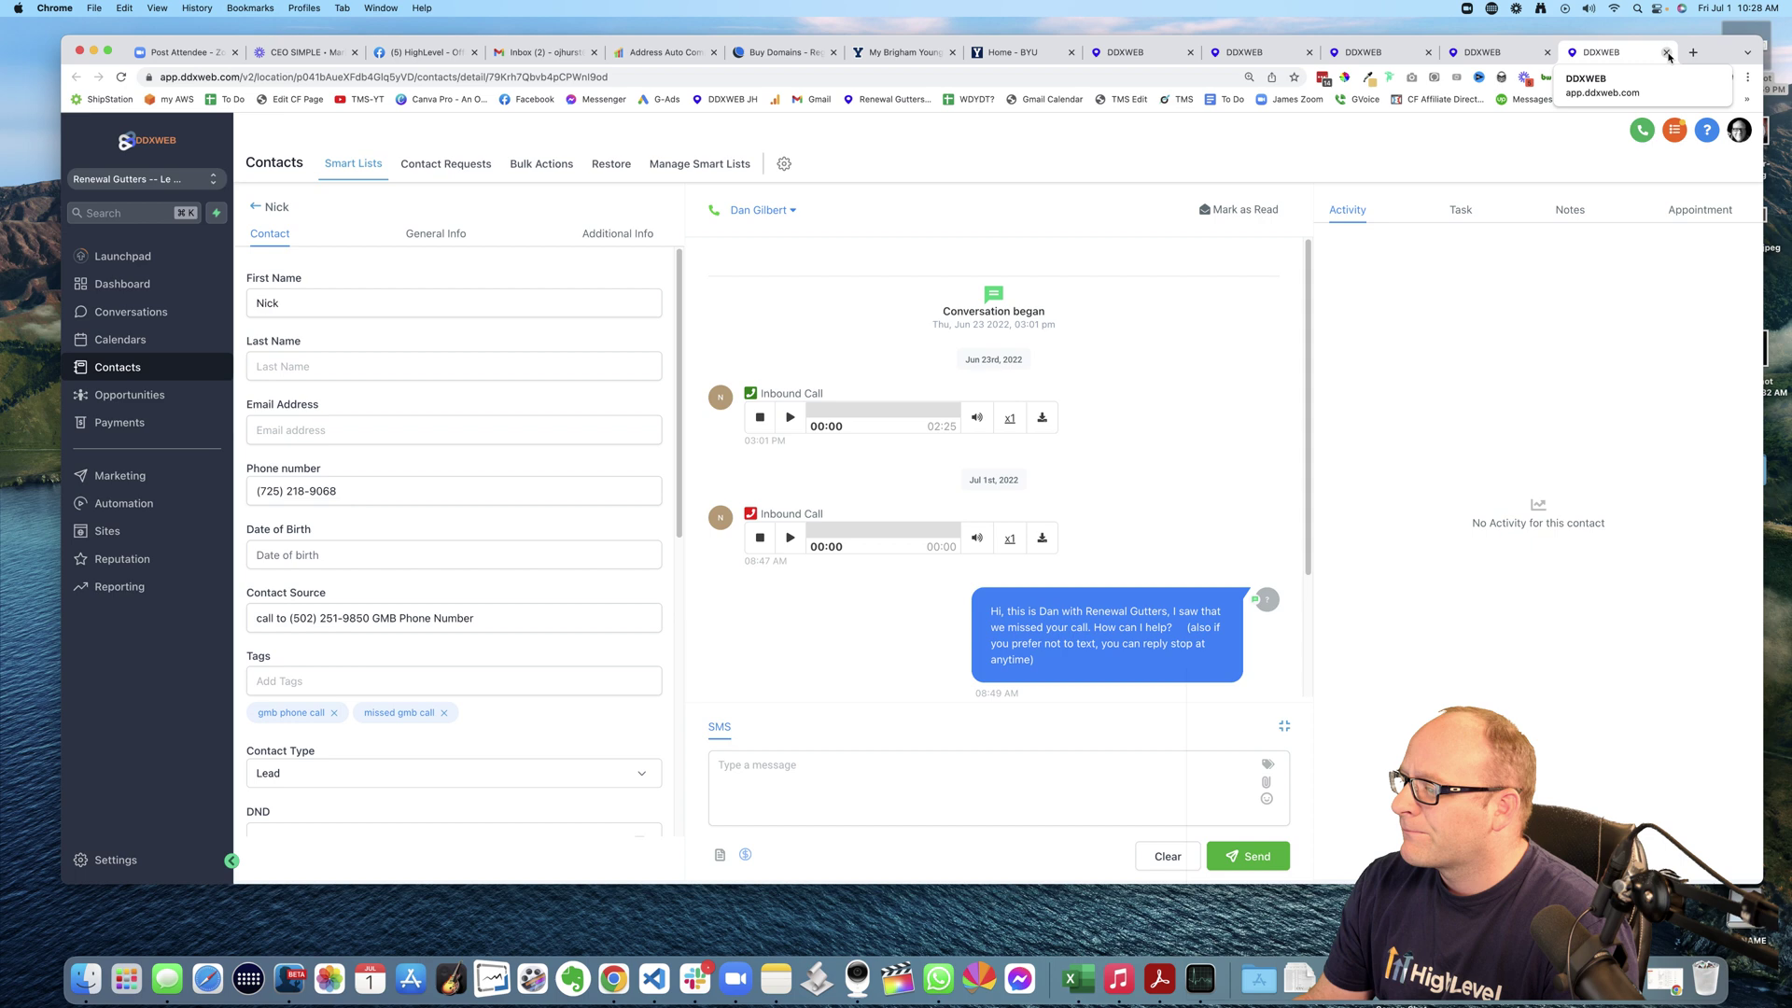
Step: Highlight the customer's quote question in the conversation, then the matching quoted reply in Messages
{"action": "scroll", "coordinate": [1100, 413], "scroll_direction": "down", "scroll_amount": 2}
{"action": "left_click_drag", "start_coordinate": [767, 584], "coordinate": [928, 625]}
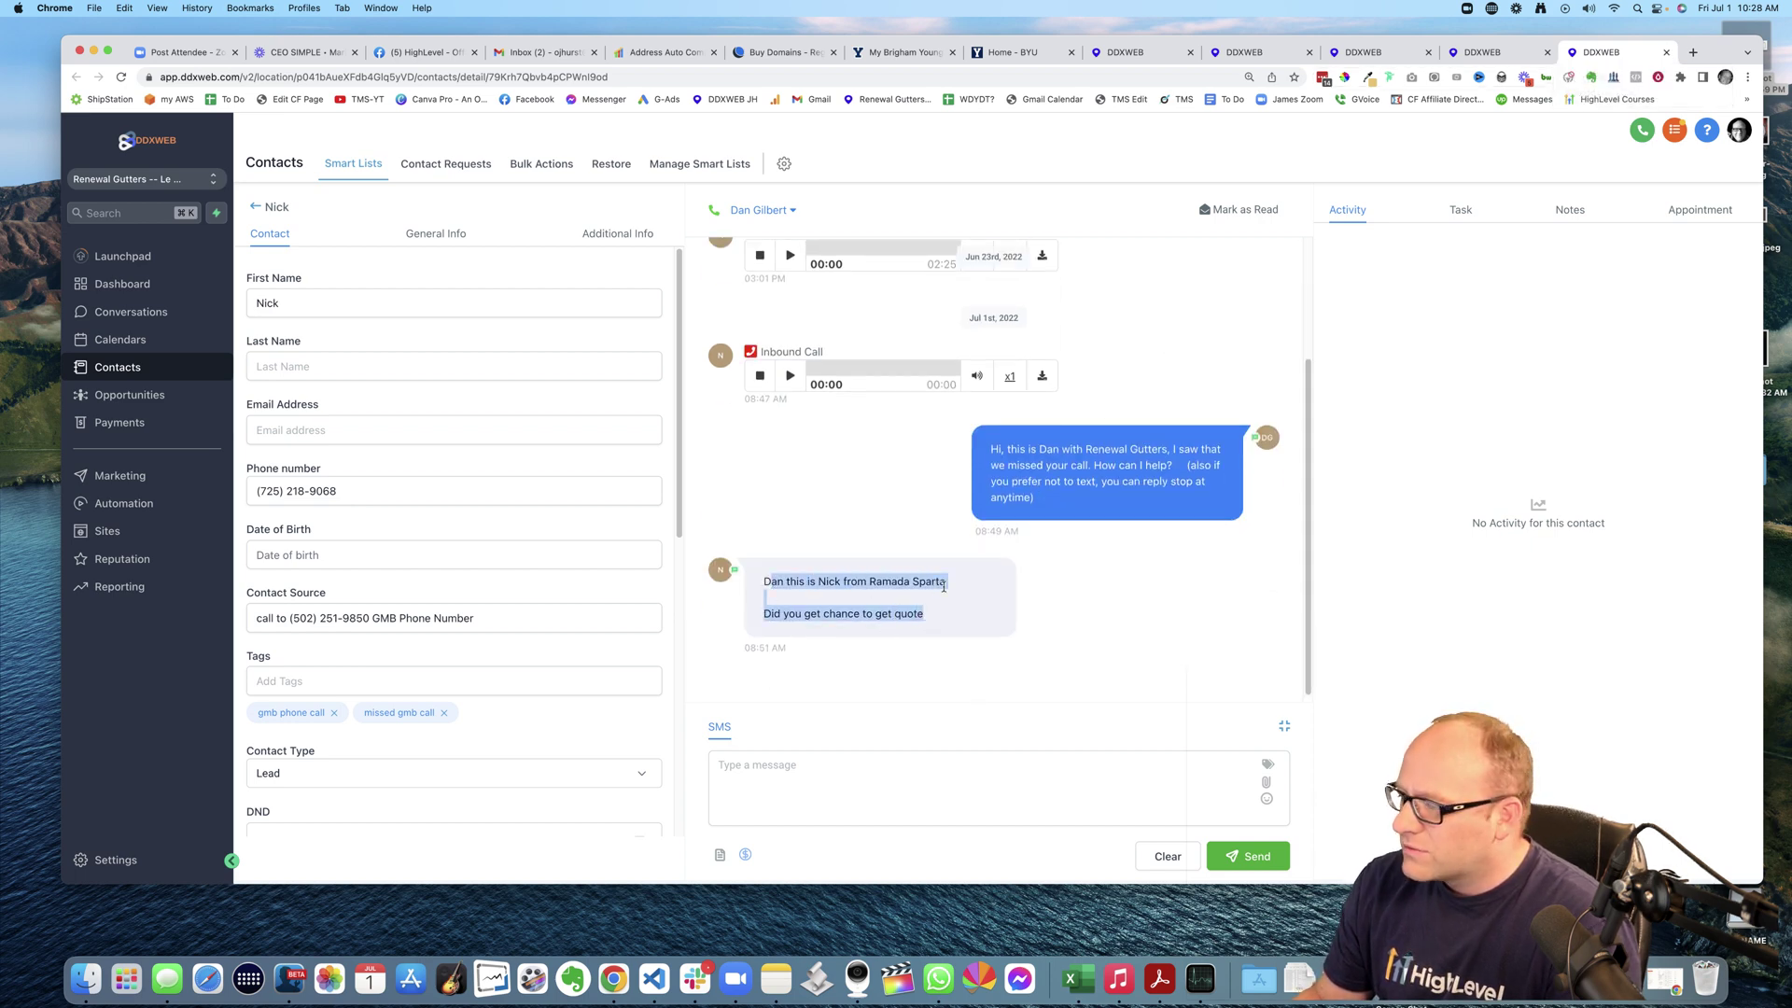
{"action": "left_click", "coordinate": [167, 978]}
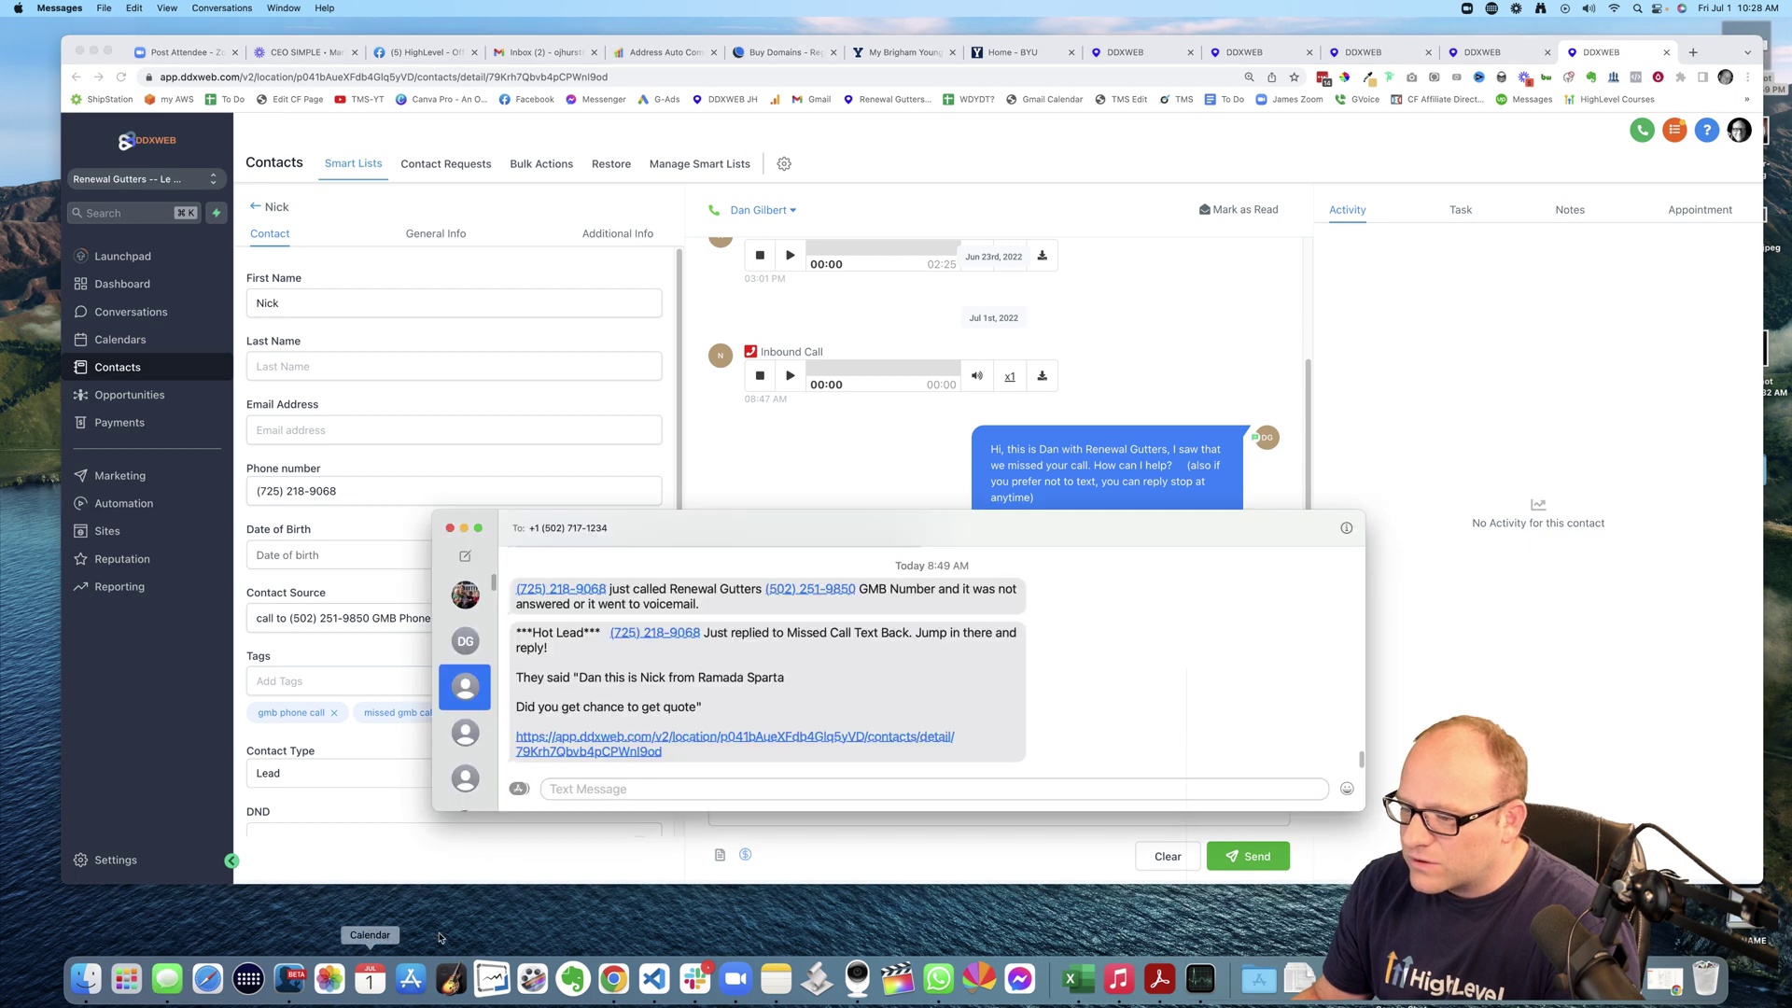
{"action": "left_click_drag", "start_coordinate": [550, 676], "coordinate": [726, 709]}
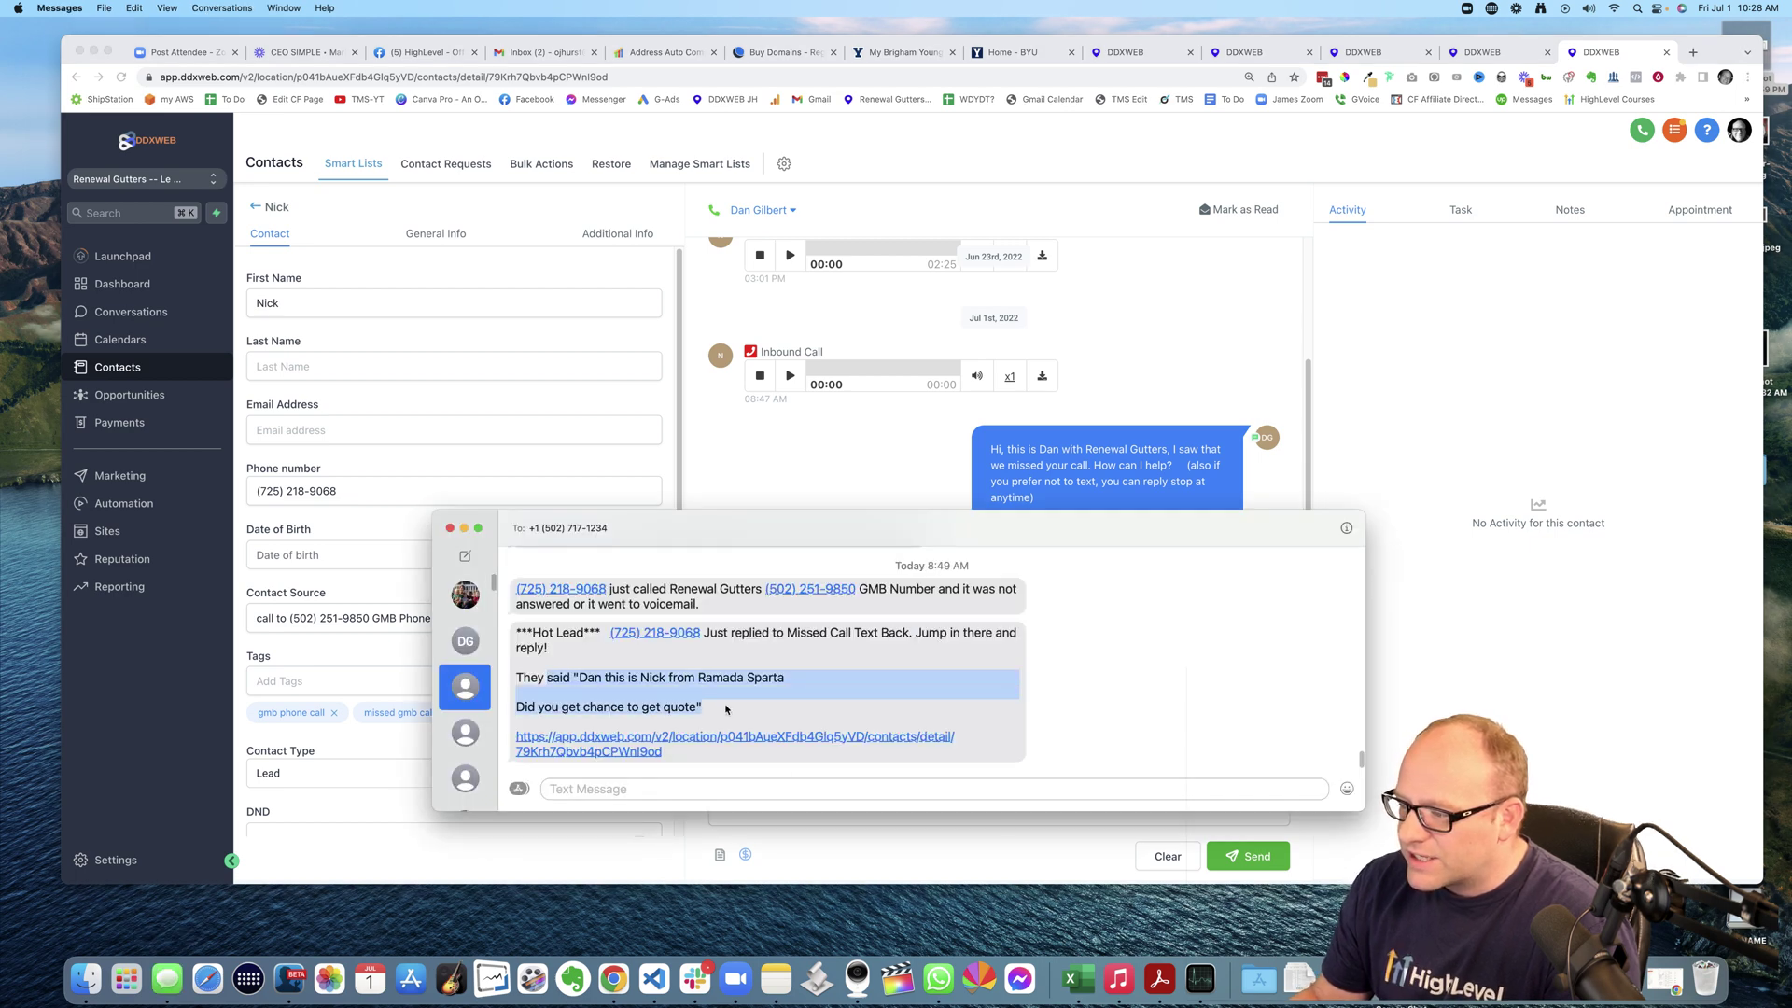